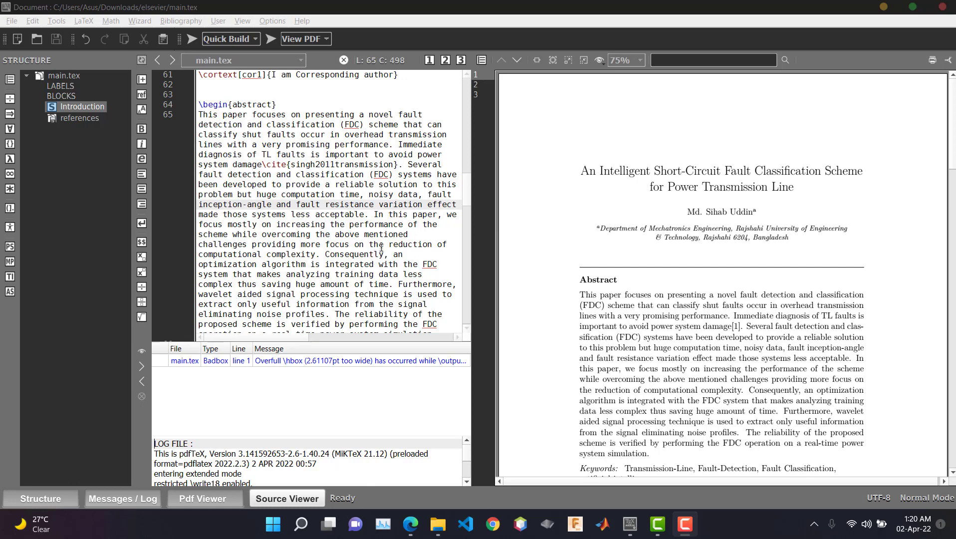
Drag the TeXstudio splitter right so the main.tex source editor is wider beside the PDF preview.
{"action": "left_click_drag", "start_coordinate": [472, 182], "coordinate": [492, 209]}
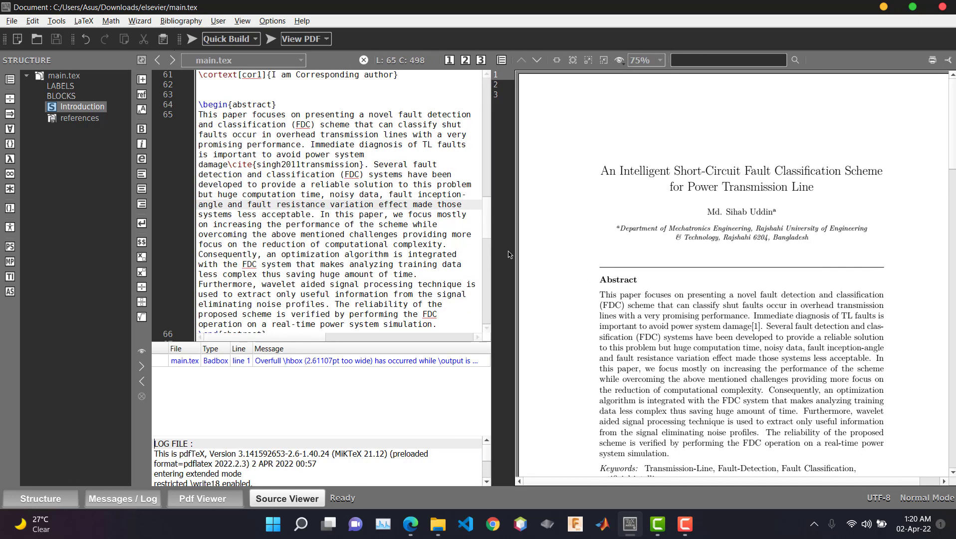
Bring up the elsevier project folder and select elsarticle.cls and elsarticle-num.bst.
{"action": "mouse_move", "coordinate": [437, 523]}
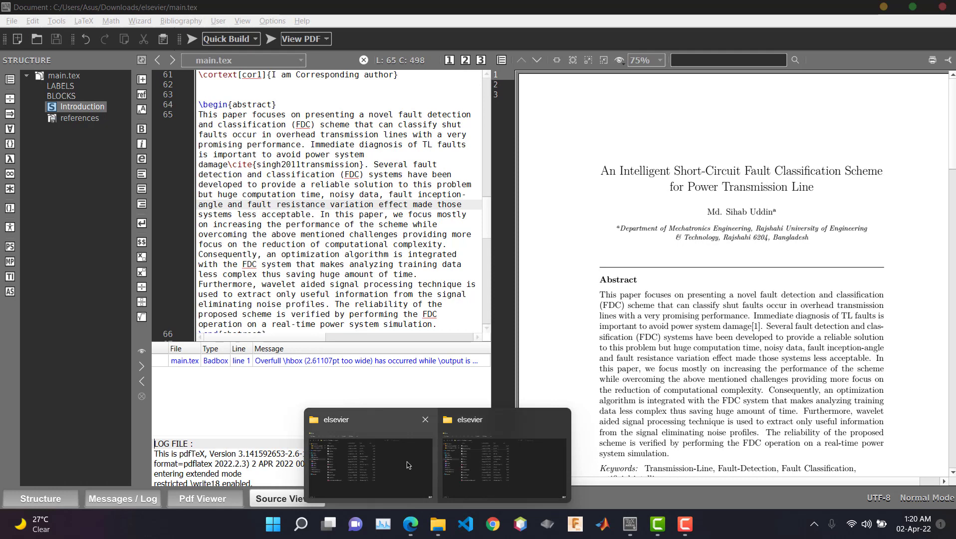
{"action": "left_click", "coordinate": [486, 464]}
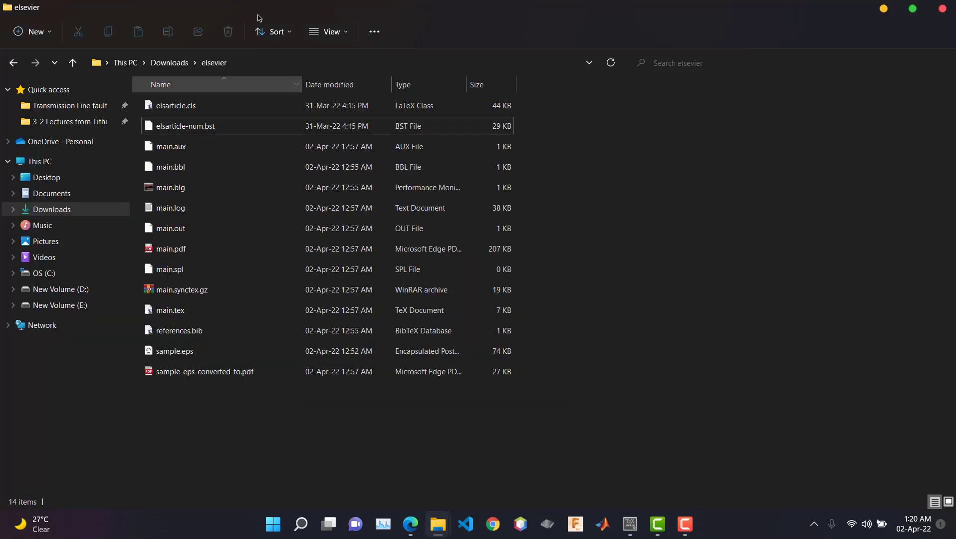
{"action": "left_click", "coordinate": [215, 107]}
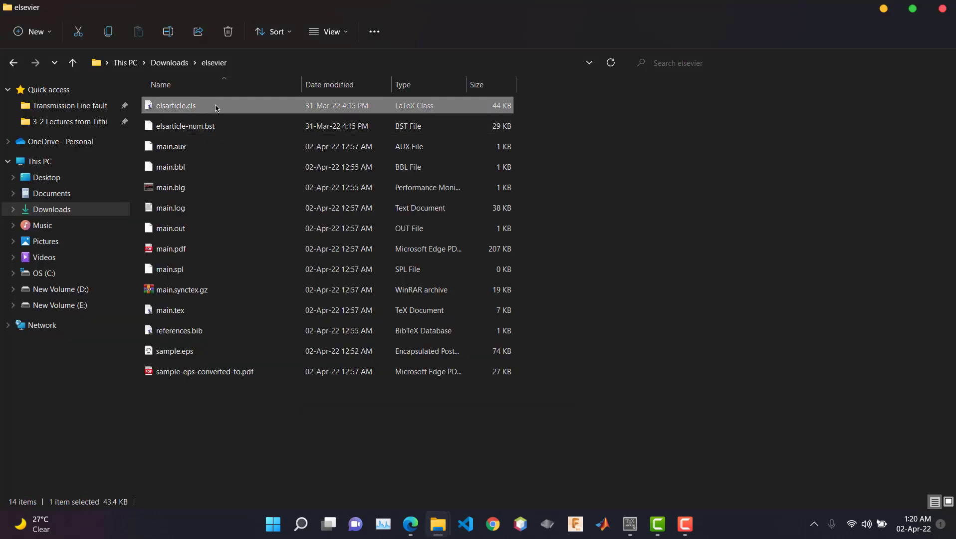
{"action": "left_click", "coordinate": [181, 130]}
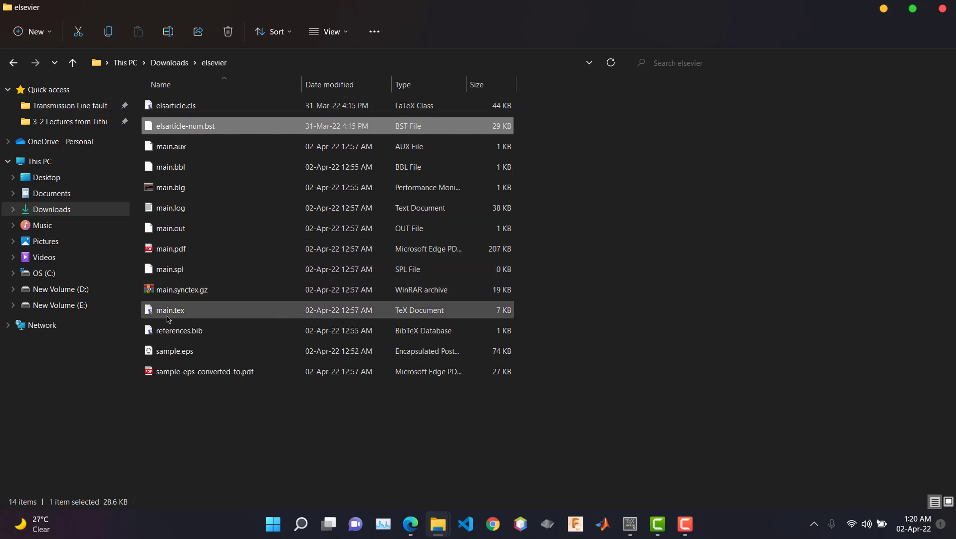
Select main.tex, references.bib and sample.eps, then return to editing main.tex in TeXstudio.
{"action": "left_click", "coordinate": [213, 312]}
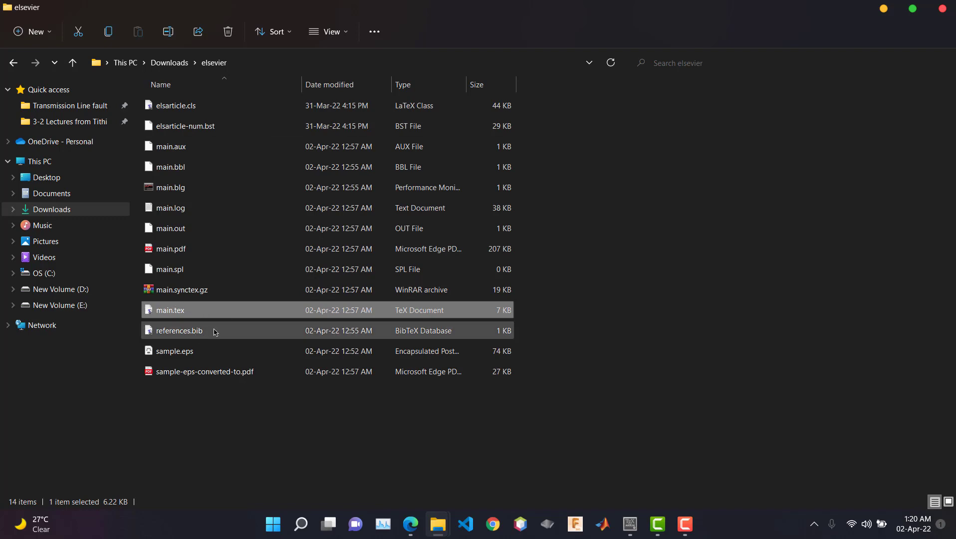
{"action": "left_click", "coordinate": [210, 333]}
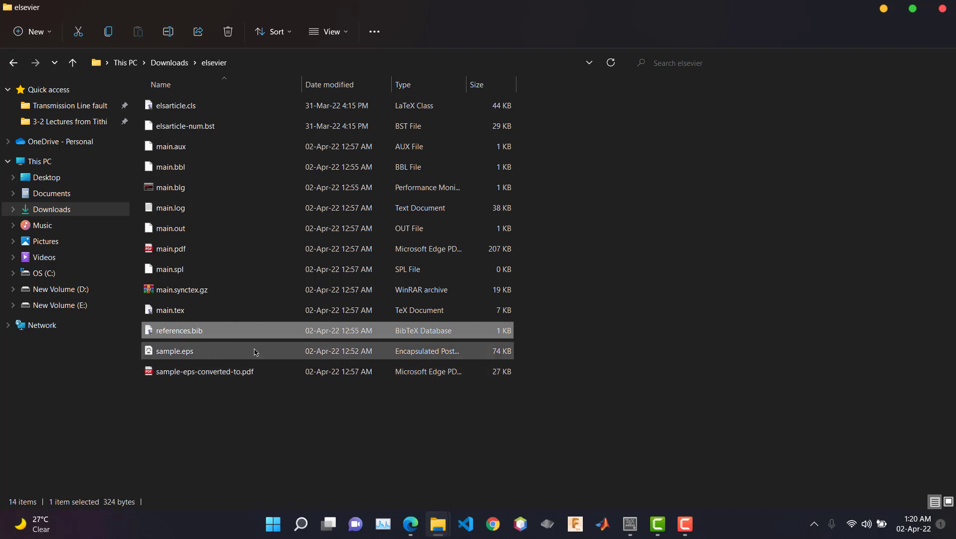
{"action": "left_click", "coordinate": [204, 352]}
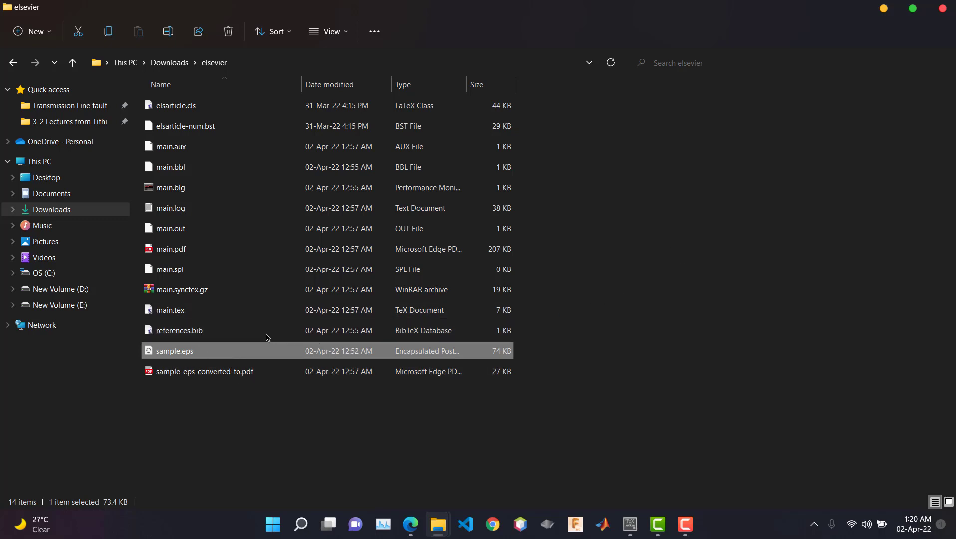
{"action": "left_click", "coordinate": [632, 525]}
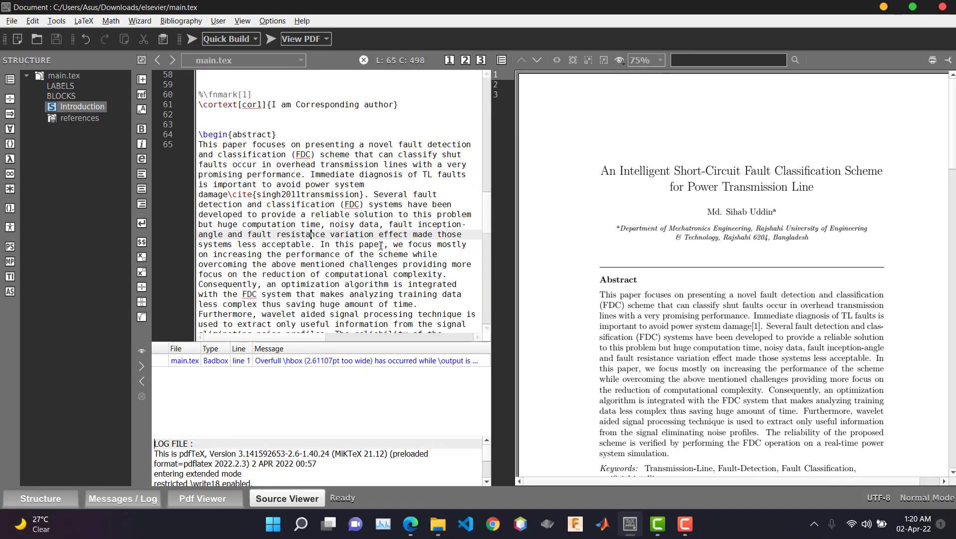
{"action": "scroll", "coordinate": [380, 244], "scroll_direction": "down", "scroll_amount": 3}
{"action": "scroll", "coordinate": [475, 317], "scroll_direction": "down", "scroll_amount": 15}
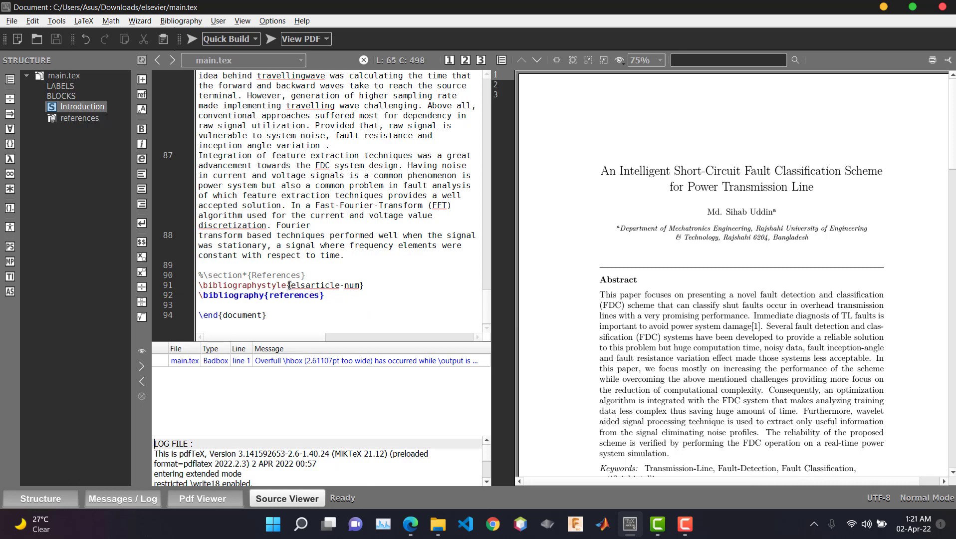
{"action": "left_click_drag", "start_coordinate": [291, 285], "coordinate": [360, 285]}
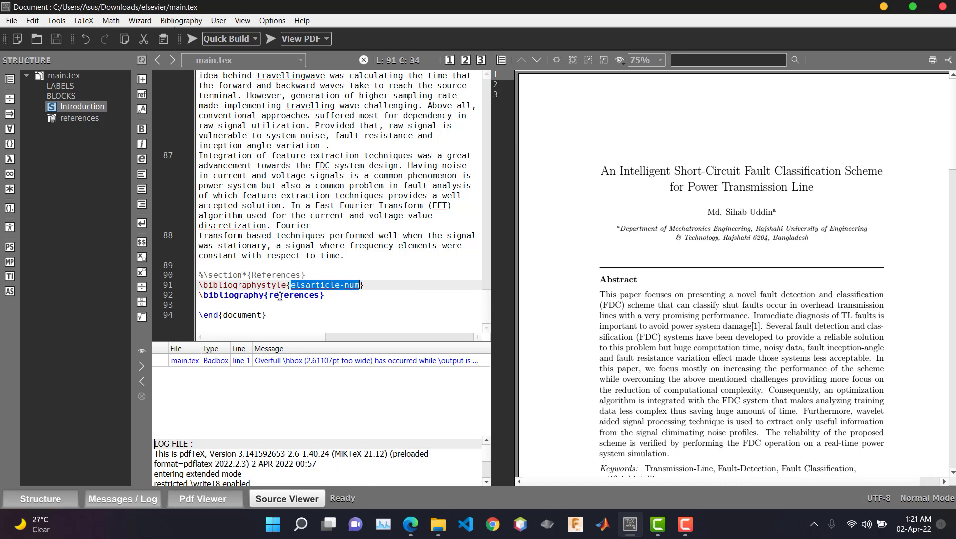
{"action": "left_click_drag", "start_coordinate": [270, 295], "coordinate": [319, 296]}
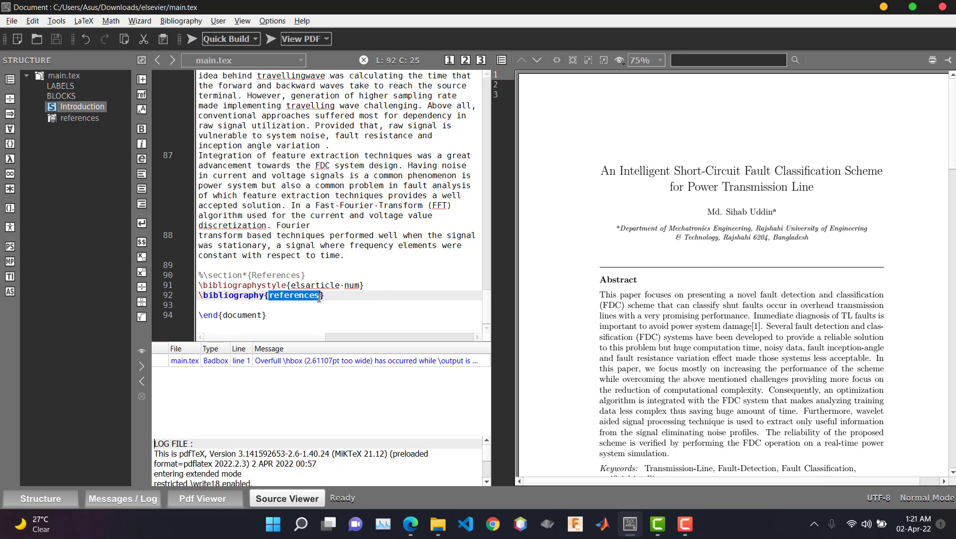
{"action": "scroll", "coordinate": [430, 247], "scroll_direction": "up", "scroll_amount": 3}
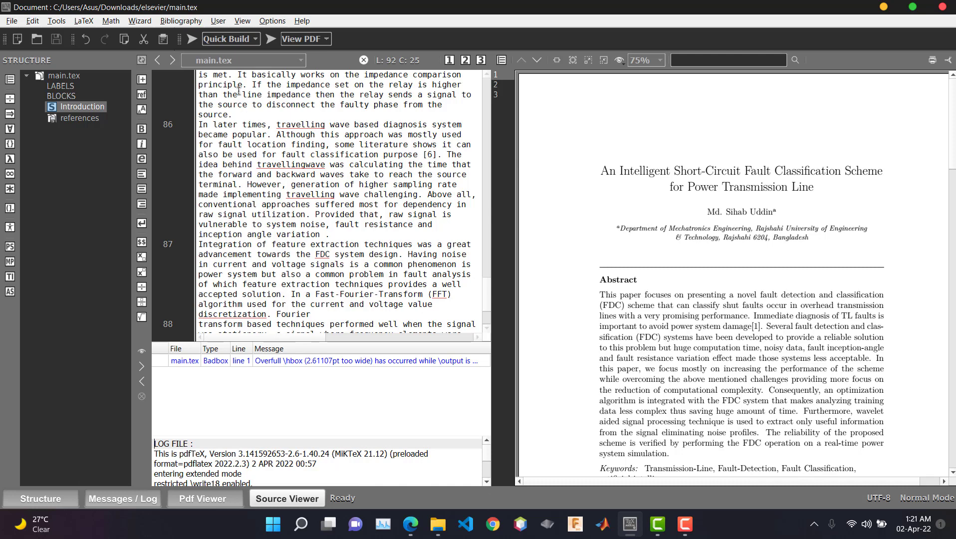
Quick Build the paper and scroll through the three-page PDF to check the figure and References list.
{"action": "left_click", "coordinate": [192, 39]}
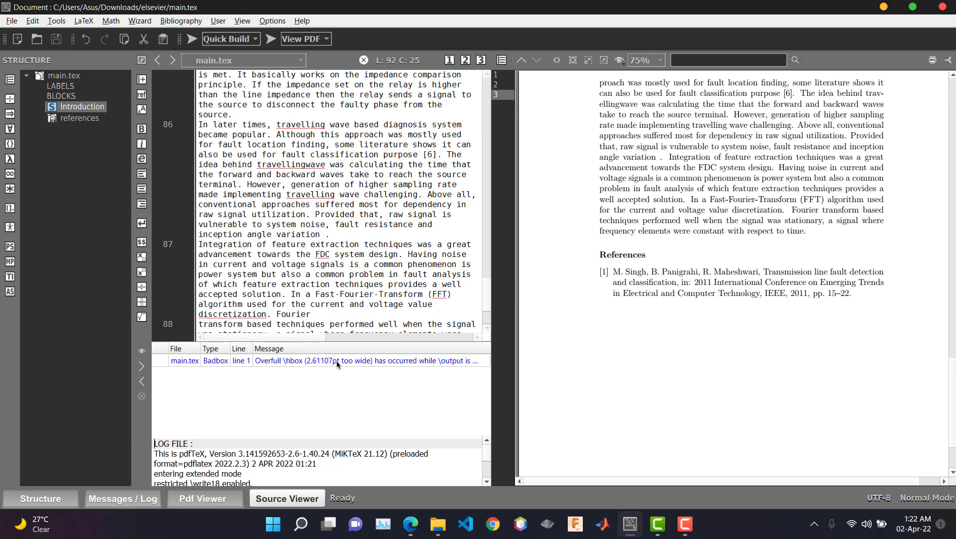
{"action": "scroll", "coordinate": [651, 326], "scroll_direction": "up", "scroll_amount": 2}
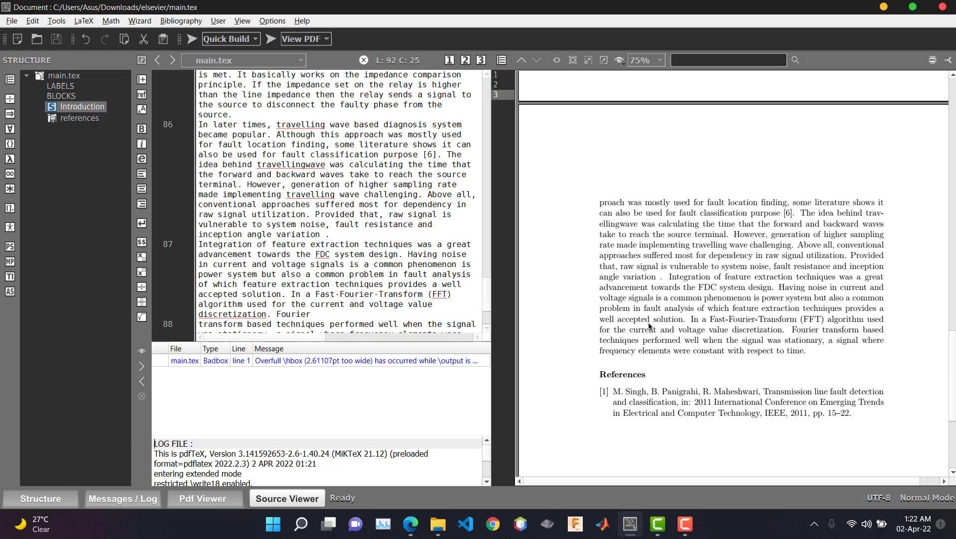
{"action": "scroll", "coordinate": [624, 300], "scroll_direction": "down", "scroll_amount": 2}
{"action": "scroll", "coordinate": [595, 257], "scroll_direction": "up", "scroll_amount": 1}
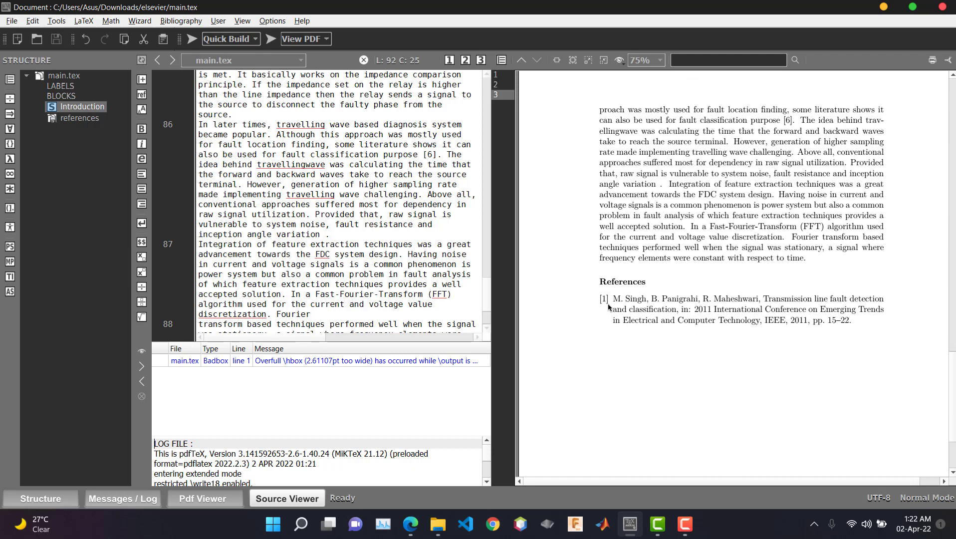
{"action": "scroll", "coordinate": [803, 314], "scroll_direction": "up", "scroll_amount": 1}
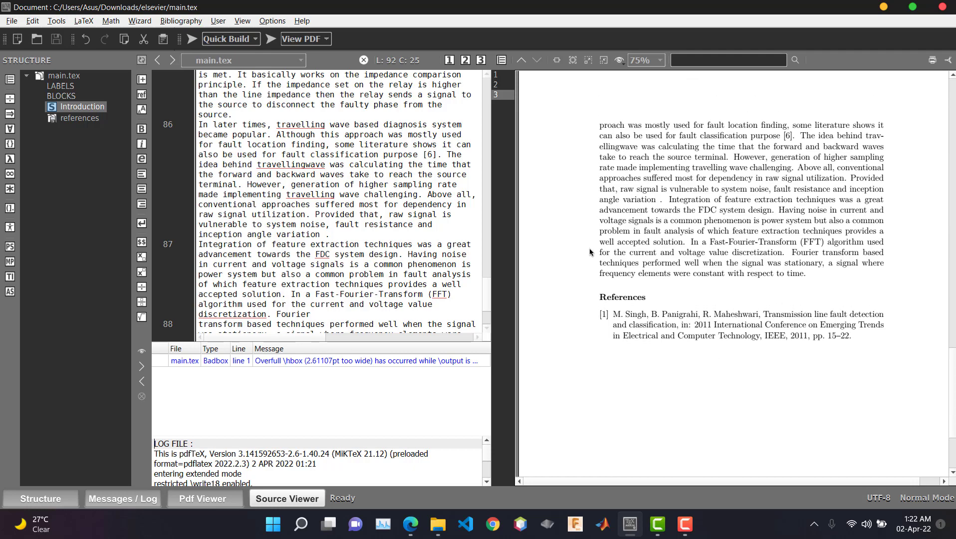
{"action": "scroll", "coordinate": [679, 337], "scroll_direction": "up", "scroll_amount": 5}
{"action": "scroll", "coordinate": [679, 338], "scroll_direction": "up", "scroll_amount": 10}
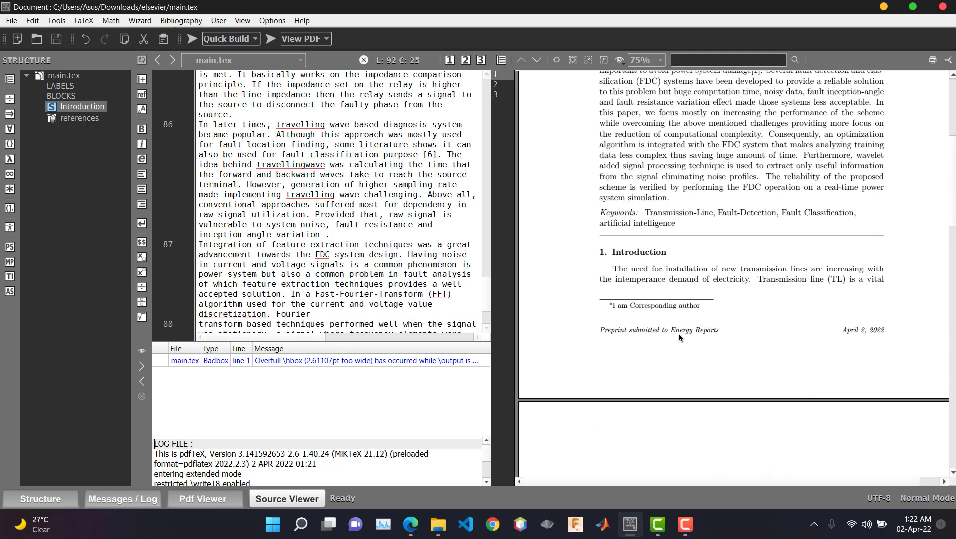
{"action": "scroll", "coordinate": [679, 337], "scroll_direction": "down", "scroll_amount": 4}
{"action": "scroll", "coordinate": [679, 337], "scroll_direction": "down", "scroll_amount": 3}
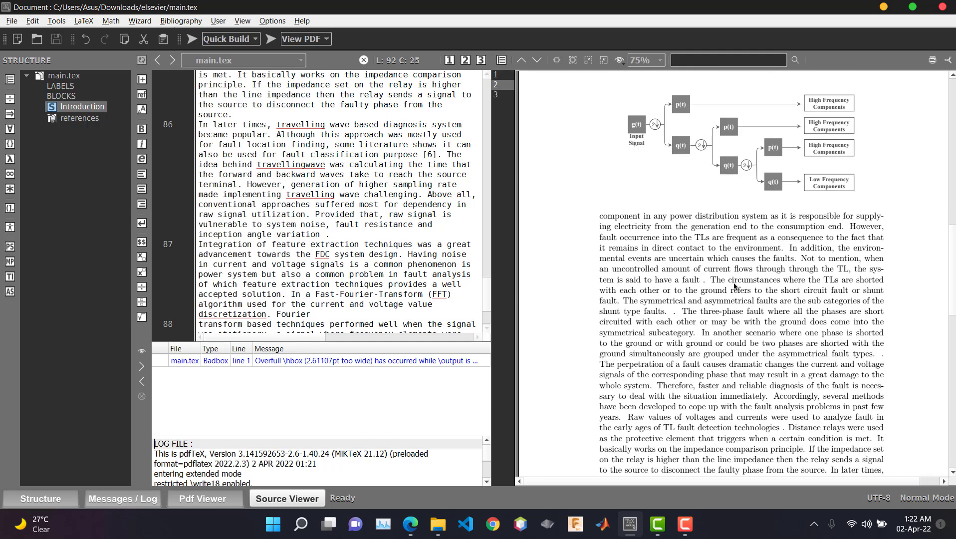
{"action": "scroll", "coordinate": [732, 283], "scroll_direction": "down", "scroll_amount": 2}
{"action": "scroll", "coordinate": [757, 343], "scroll_direction": "up", "scroll_amount": 8}
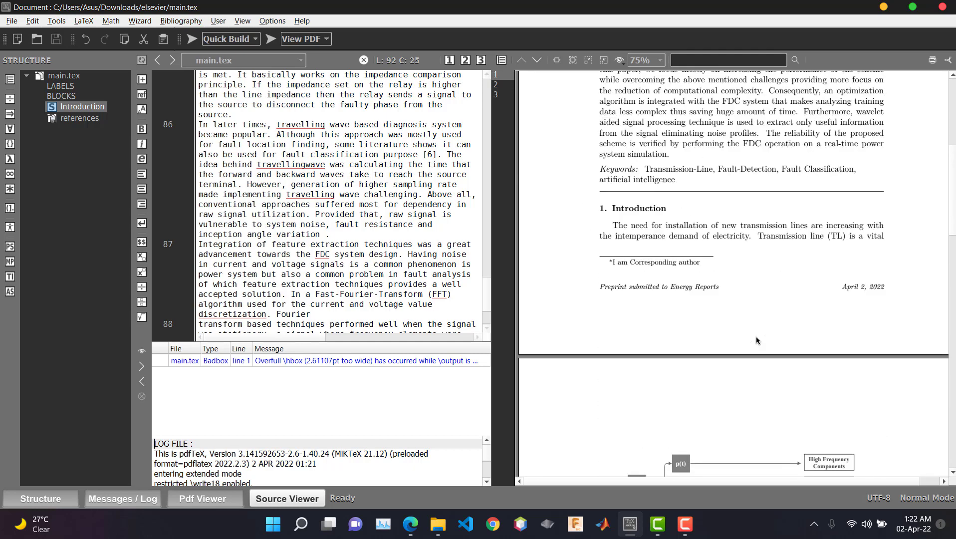
{"action": "scroll", "coordinate": [757, 342], "scroll_direction": "down", "scroll_amount": 5}
{"action": "scroll", "coordinate": [756, 339], "scroll_direction": "down", "scroll_amount": 2}
{"action": "scroll", "coordinate": [698, 330], "scroll_direction": "up", "scroll_amount": 7}
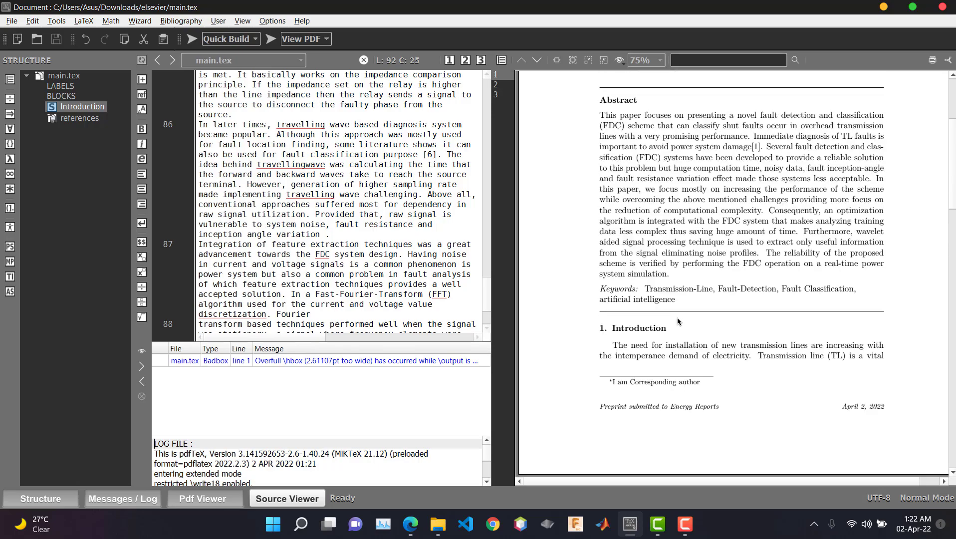
{"action": "scroll", "coordinate": [678, 321], "scroll_direction": "down", "scroll_amount": 10}
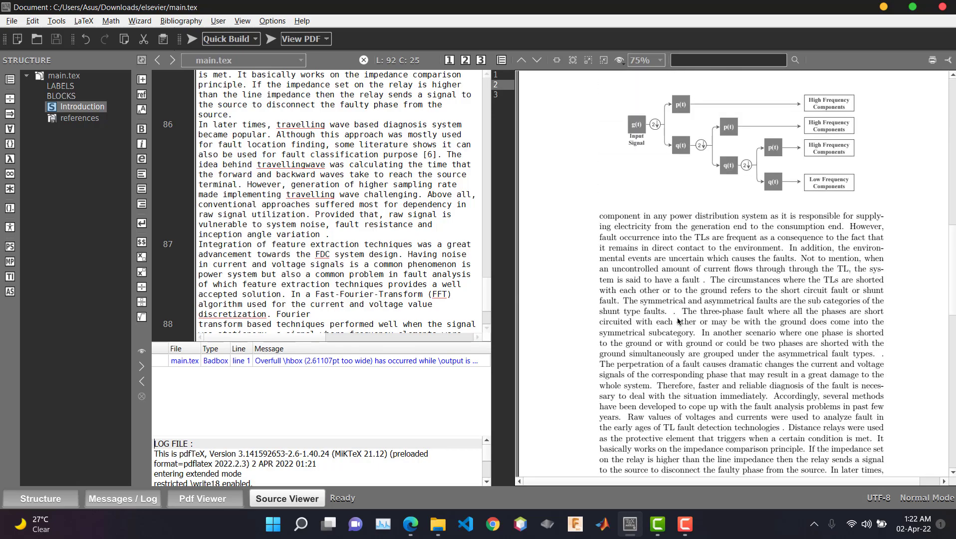
{"action": "scroll", "coordinate": [762, 339], "scroll_direction": "down", "scroll_amount": 4}
{"action": "scroll", "coordinate": [848, 320], "scroll_direction": "up", "scroll_amount": 5}
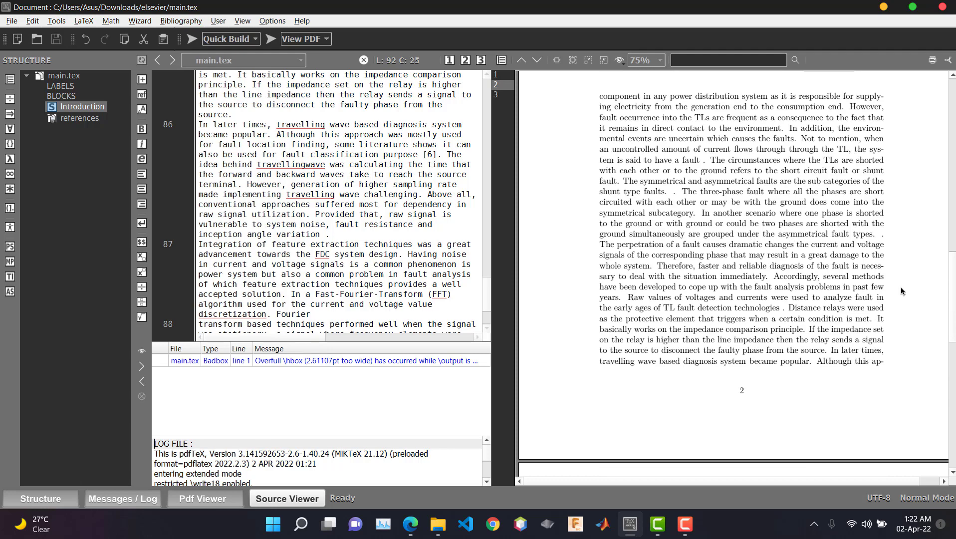
{"action": "scroll", "coordinate": [901, 292], "scroll_direction": "up", "scroll_amount": 10}
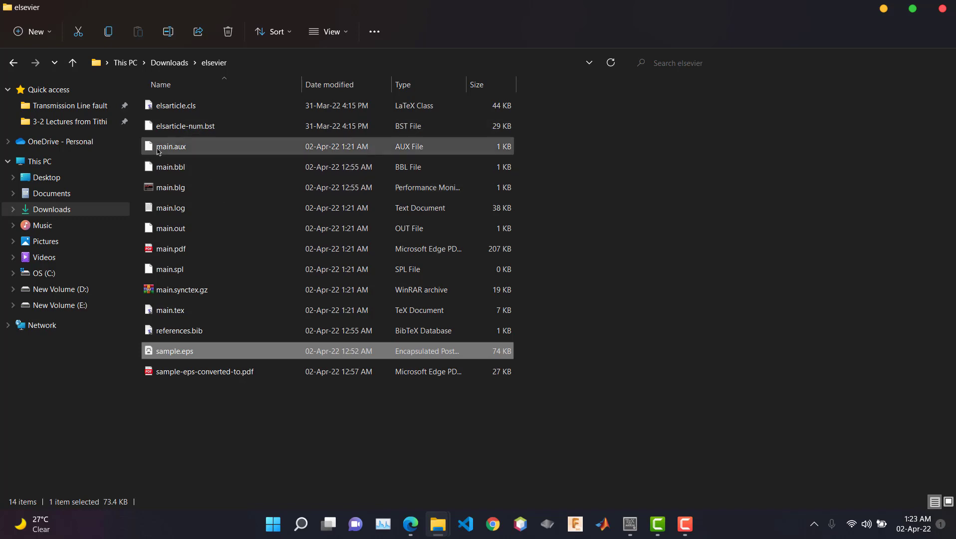
Select main.bbl in the elsevier folder, then bring back the Editorial Manager browser window.
{"action": "left_click", "coordinate": [181, 171]}
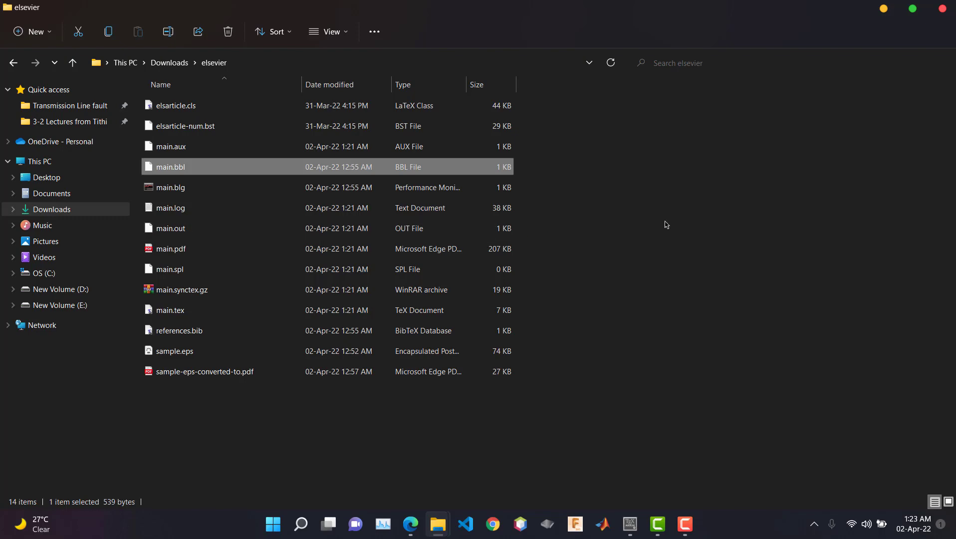
{"action": "left_click", "coordinate": [410, 524]}
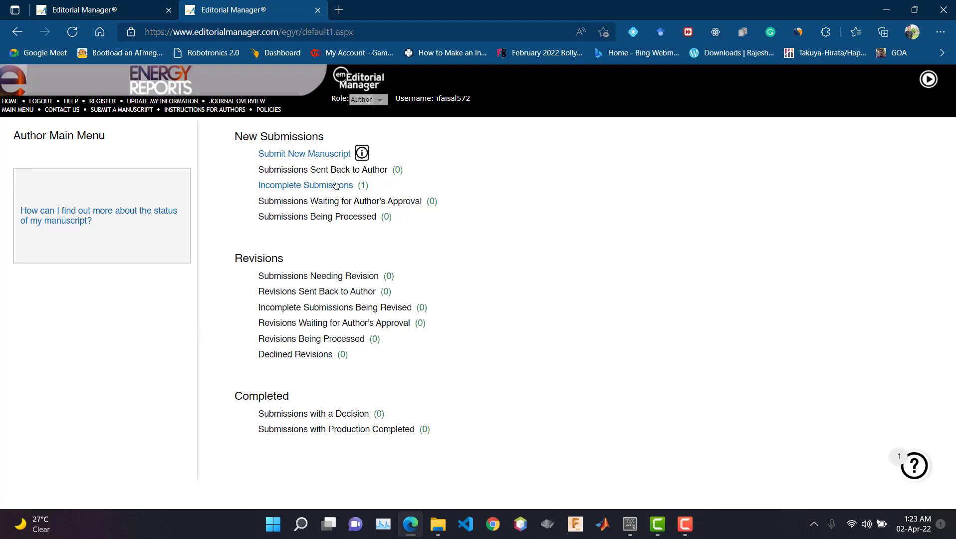
Close the duplicate page, keep Research Paper as the article type, and proceed to Attach Files.
{"action": "key", "text": "ctrl+w"}
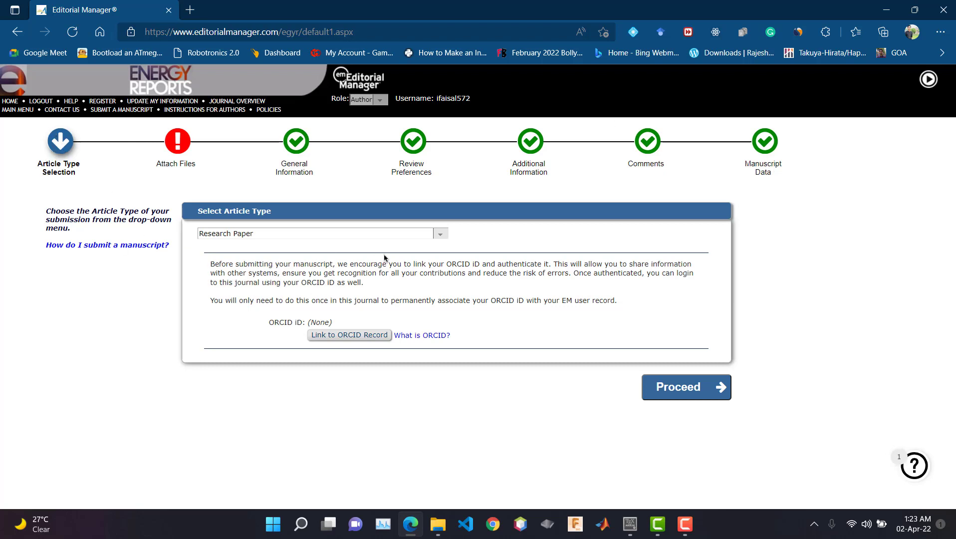
{"action": "left_click", "coordinate": [285, 235]}
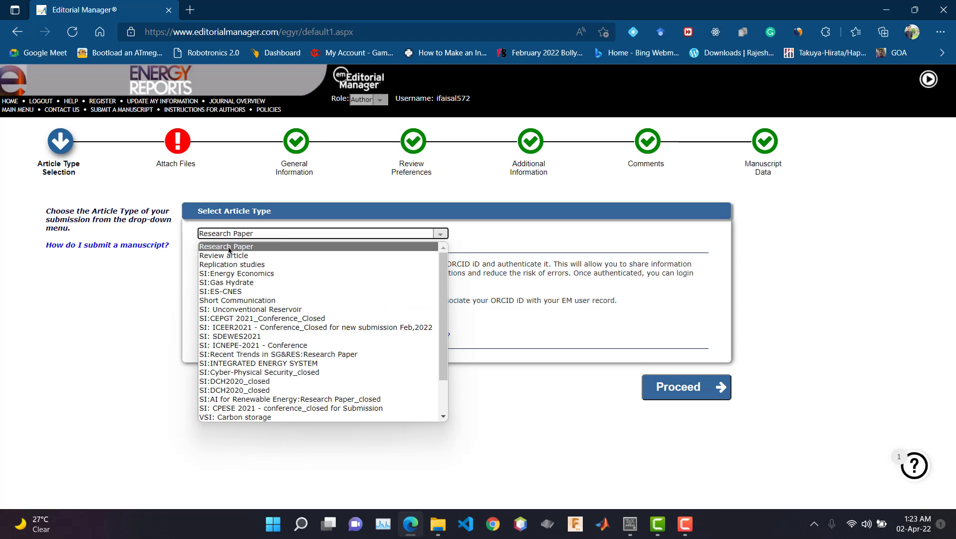
{"action": "left_click", "coordinate": [262, 248]}
{"action": "left_click", "coordinate": [679, 399]}
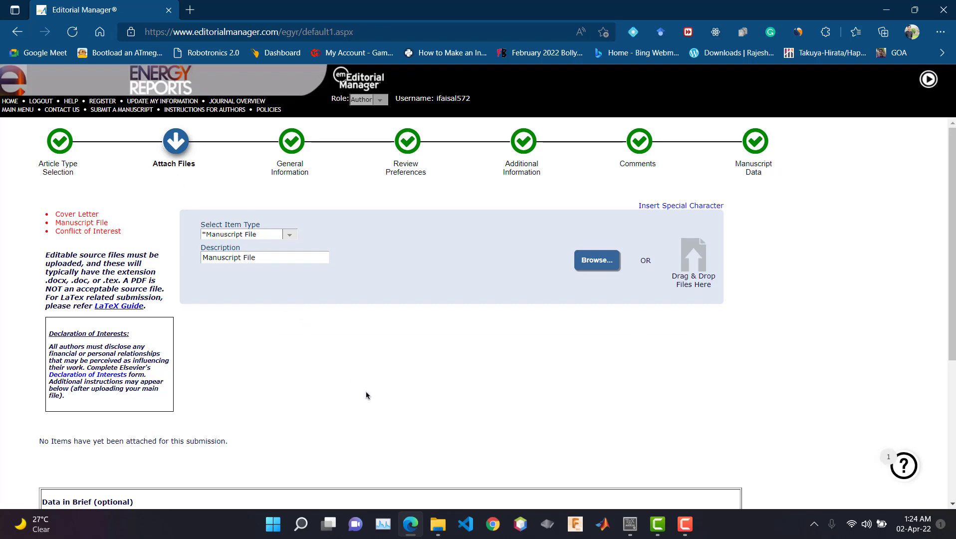
{"action": "scroll", "coordinate": [365, 395], "scroll_direction": "down", "scroll_amount": 5}
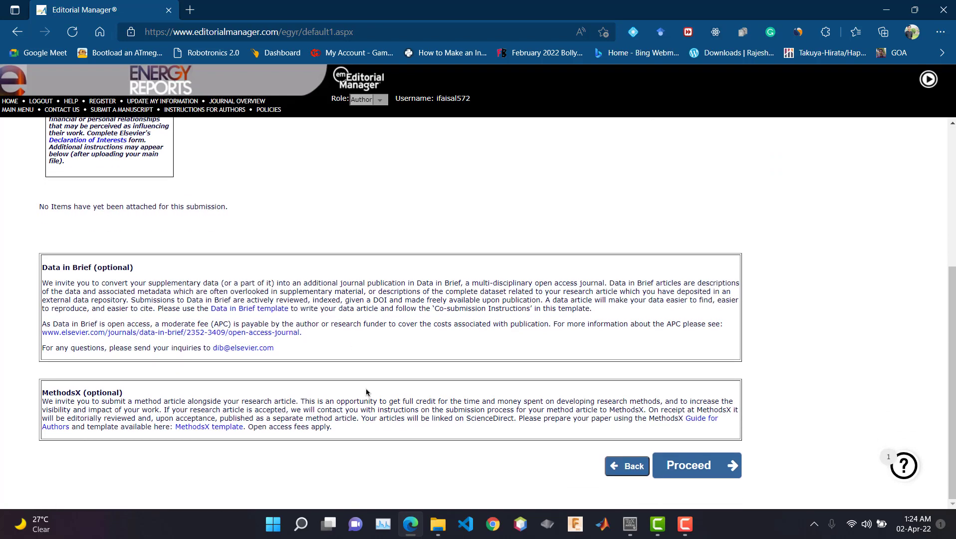
{"action": "scroll", "coordinate": [290, 319], "scroll_direction": "up", "scroll_amount": 5}
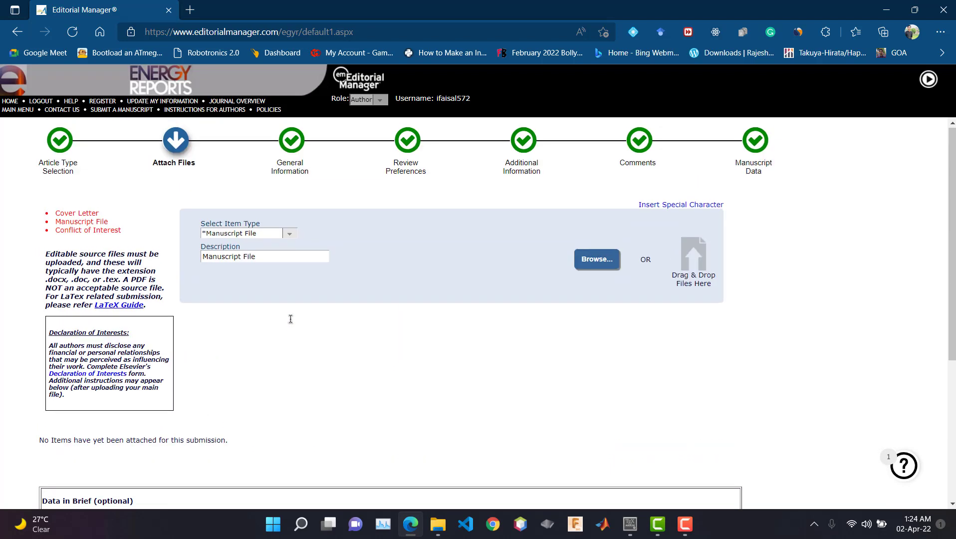
{"action": "left_click_drag", "start_coordinate": [109, 218], "coordinate": [60, 195]}
{"action": "left_click_drag", "start_coordinate": [107, 222], "coordinate": [59, 225]}
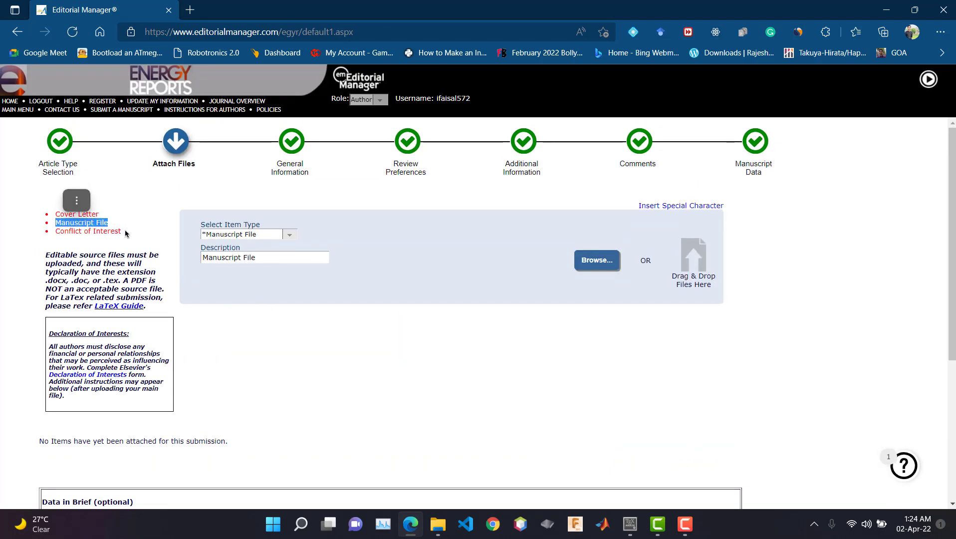
{"action": "left_click_drag", "start_coordinate": [124, 235], "coordinate": [54, 233]}
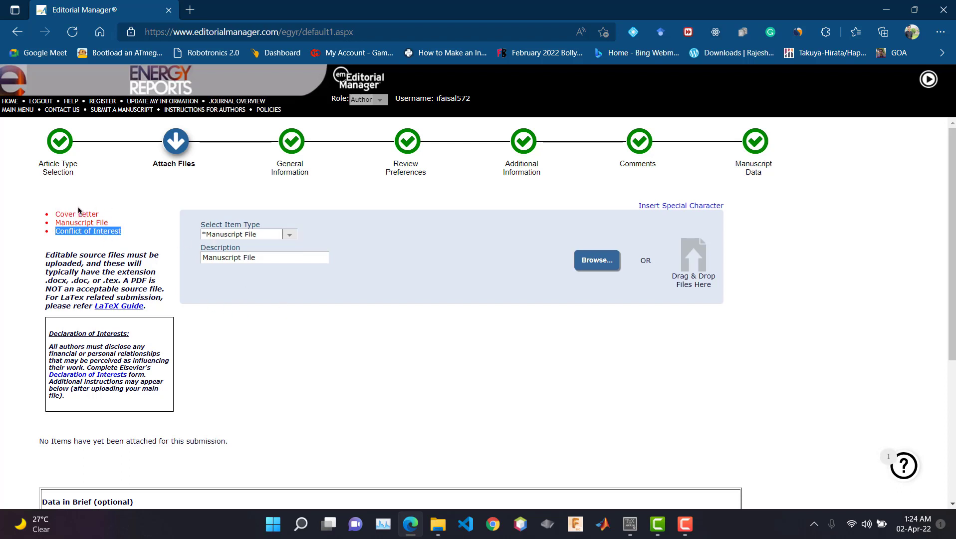
{"action": "left_click_drag", "start_coordinate": [114, 216], "coordinate": [52, 215]}
{"action": "left_click", "coordinate": [92, 229]}
{"action": "left_click_drag", "start_coordinate": [122, 232], "coordinate": [57, 231]}
{"action": "scroll", "coordinate": [121, 278], "scroll_direction": "down", "scroll_amount": 5}
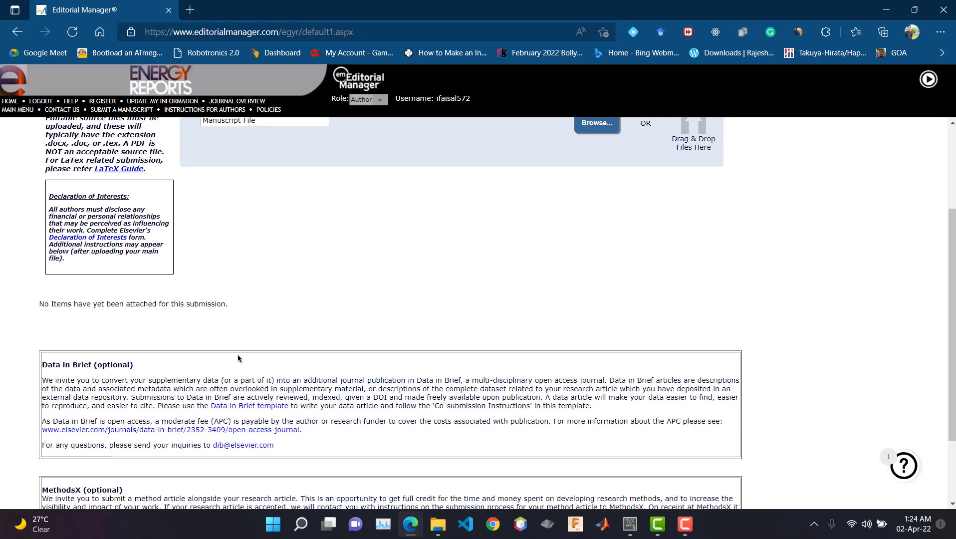
{"action": "scroll", "coordinate": [120, 248], "scroll_direction": "up", "scroll_amount": 5}
{"action": "scroll", "coordinate": [64, 285], "scroll_direction": "down", "scroll_amount": 2}
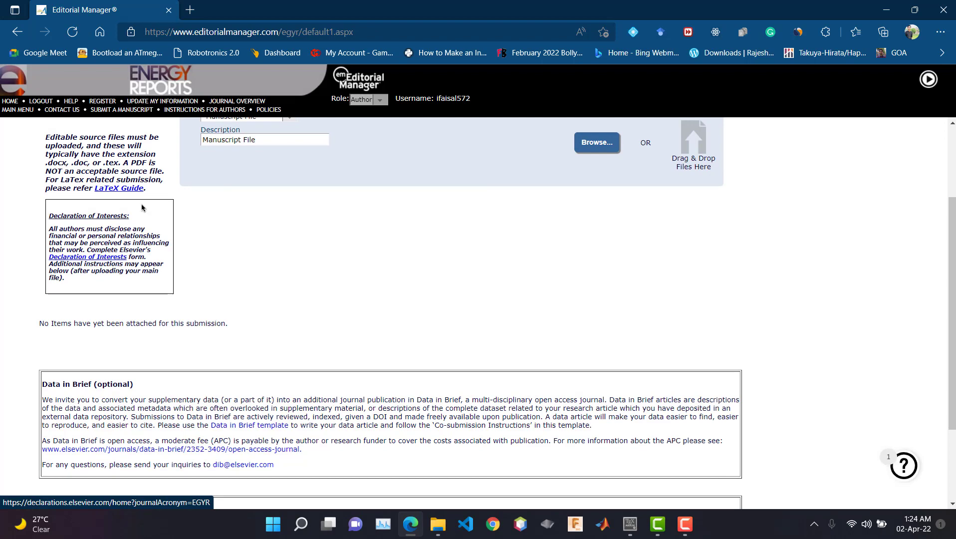
{"action": "scroll", "coordinate": [104, 209], "scroll_direction": "up", "scroll_amount": 2}
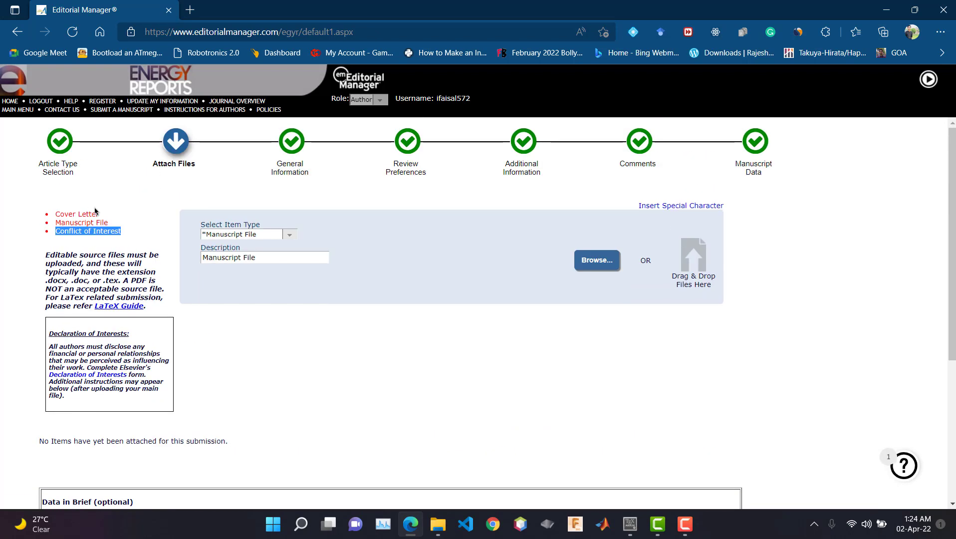
{"action": "left_click_drag", "start_coordinate": [103, 216], "coordinate": [59, 212]}
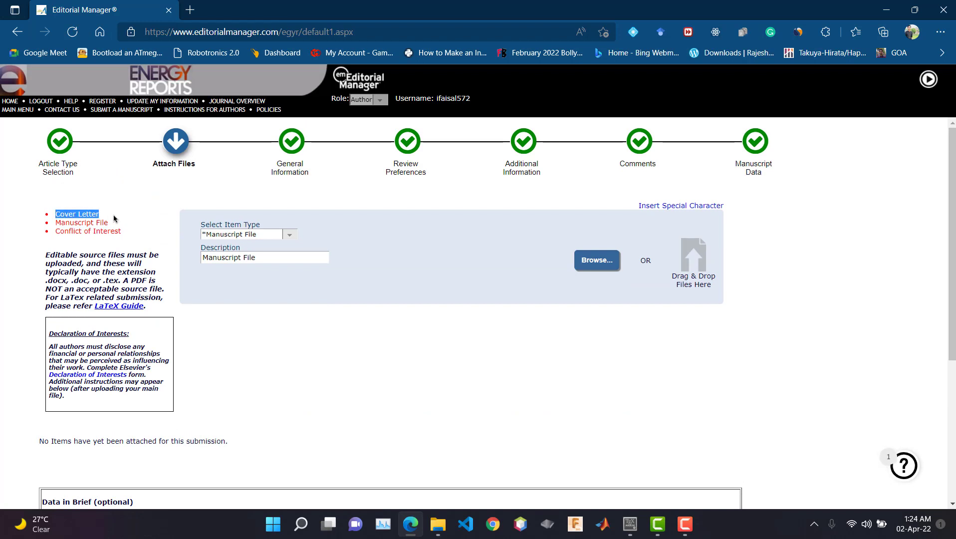
{"action": "left_click", "coordinate": [10, 218]}
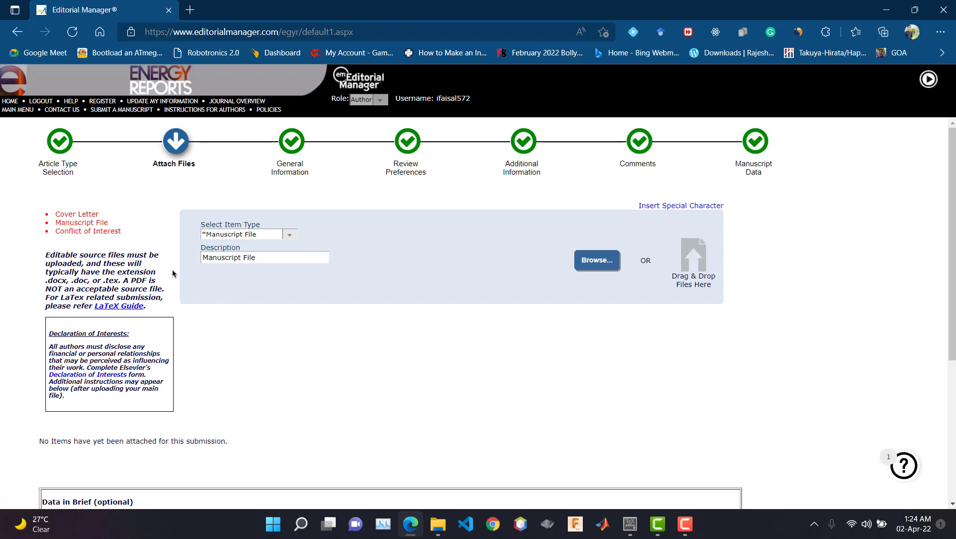
{"action": "left_click_drag", "start_coordinate": [133, 238], "coordinate": [57, 231]}
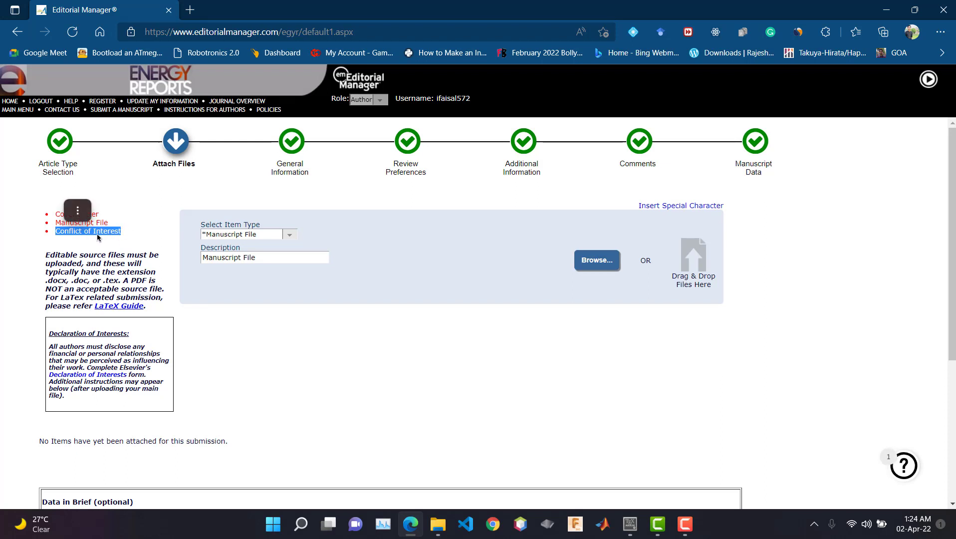
{"action": "left_click", "coordinate": [386, 241]}
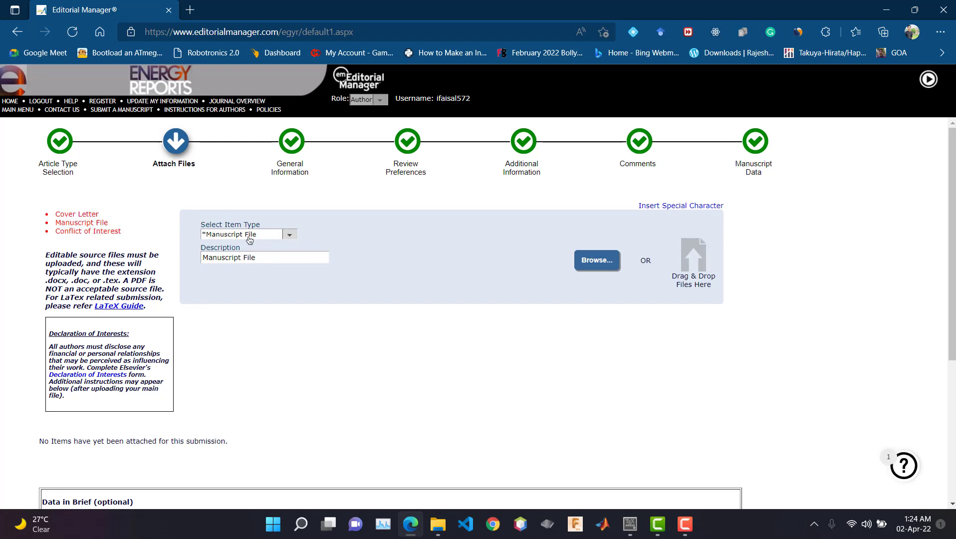
Upload CL.pdf from Downloads and set its item type to Cover Letter.
{"action": "left_click", "coordinate": [591, 262]}
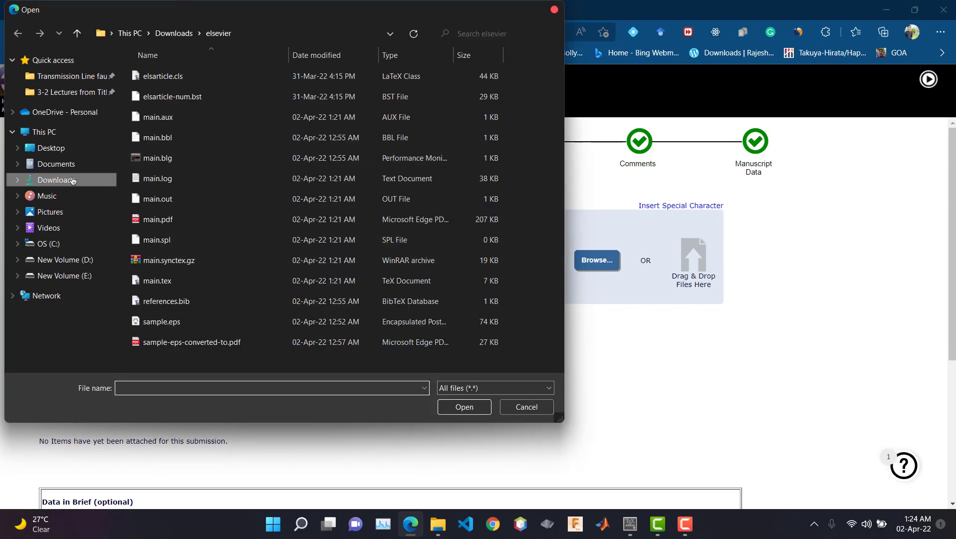
{"action": "left_click", "coordinate": [58, 181]}
{"action": "left_click", "coordinate": [170, 111]}
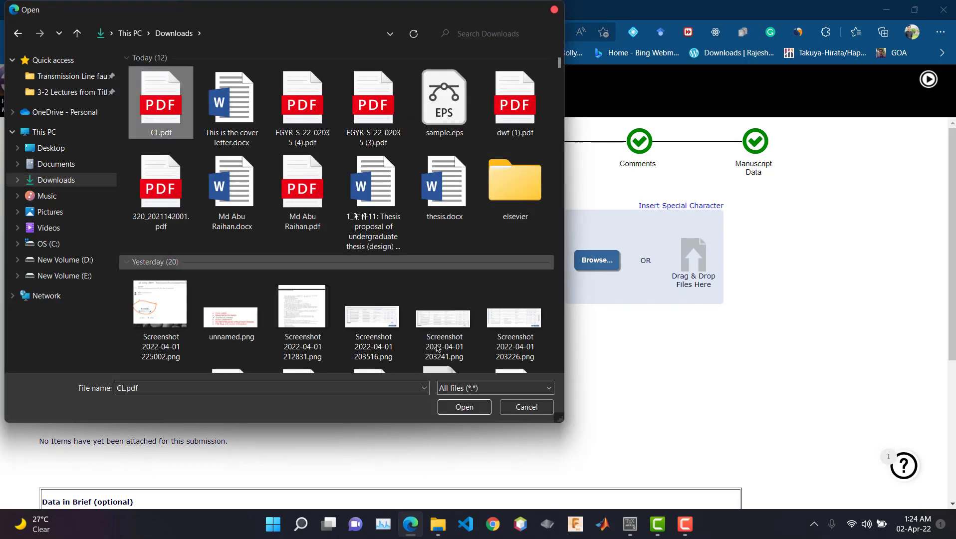
{"action": "left_click", "coordinate": [464, 406]}
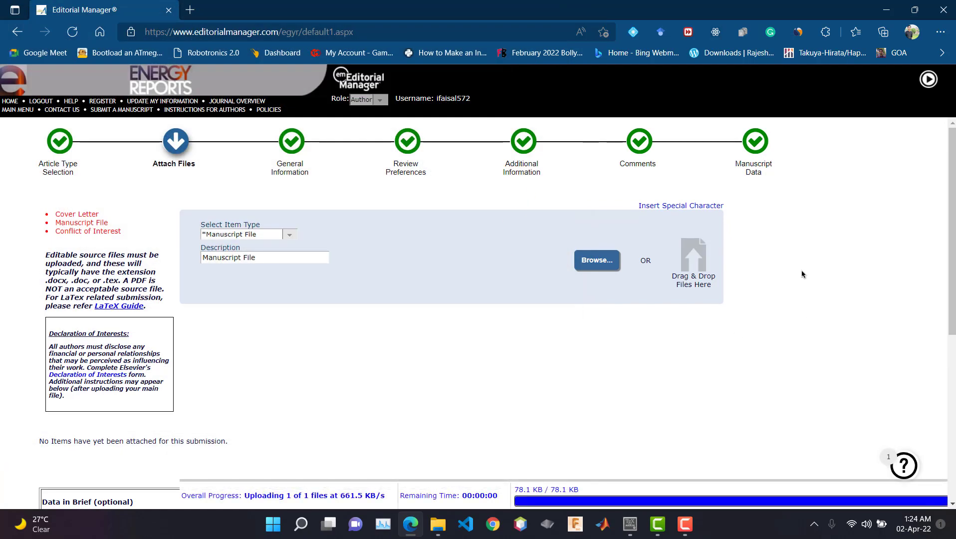
{"action": "scroll", "coordinate": [830, 334], "scroll_direction": "down", "scroll_amount": 5}
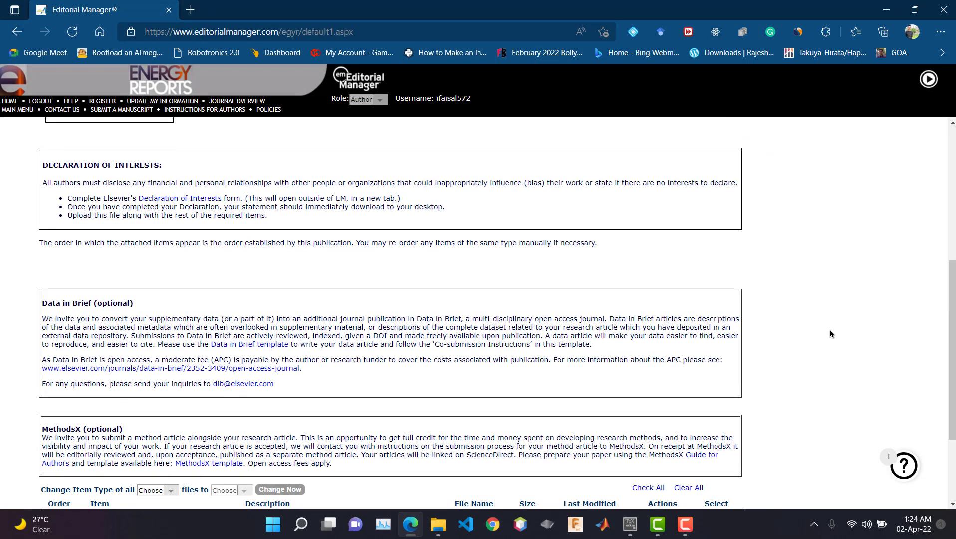
{"action": "scroll", "coordinate": [831, 334], "scroll_direction": "down", "scroll_amount": 3}
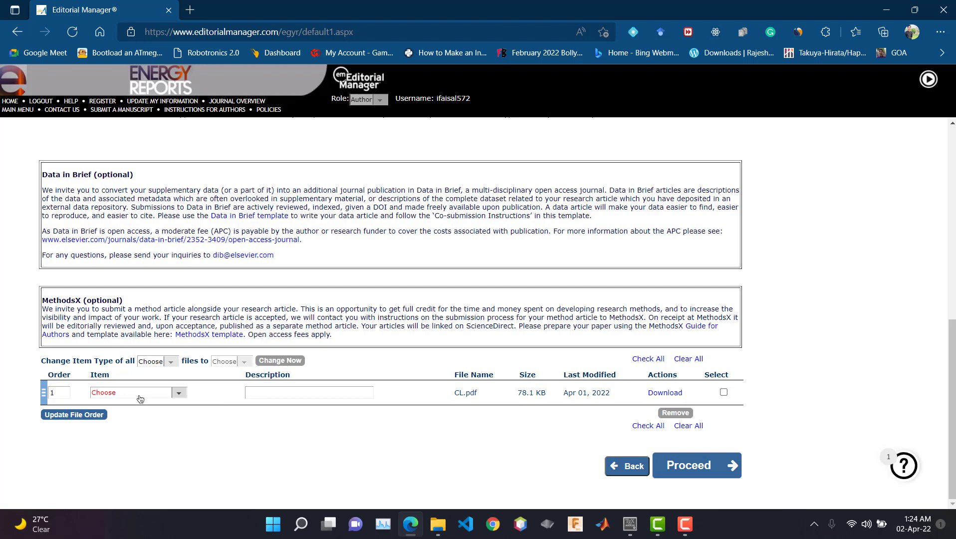
{"action": "left_click", "coordinate": [141, 394]}
{"action": "left_click", "coordinate": [130, 410]}
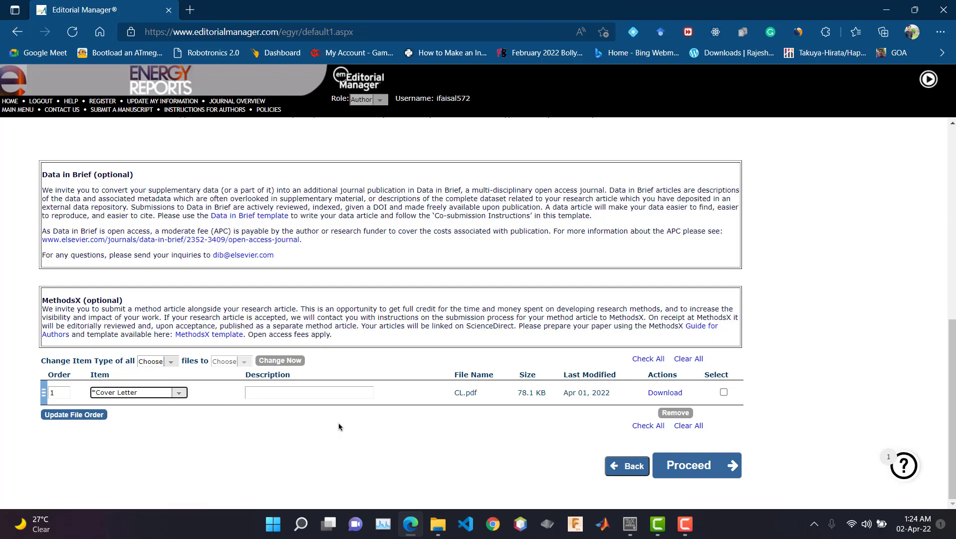
{"action": "scroll", "coordinate": [804, 326], "scroll_direction": "up", "scroll_amount": 8}
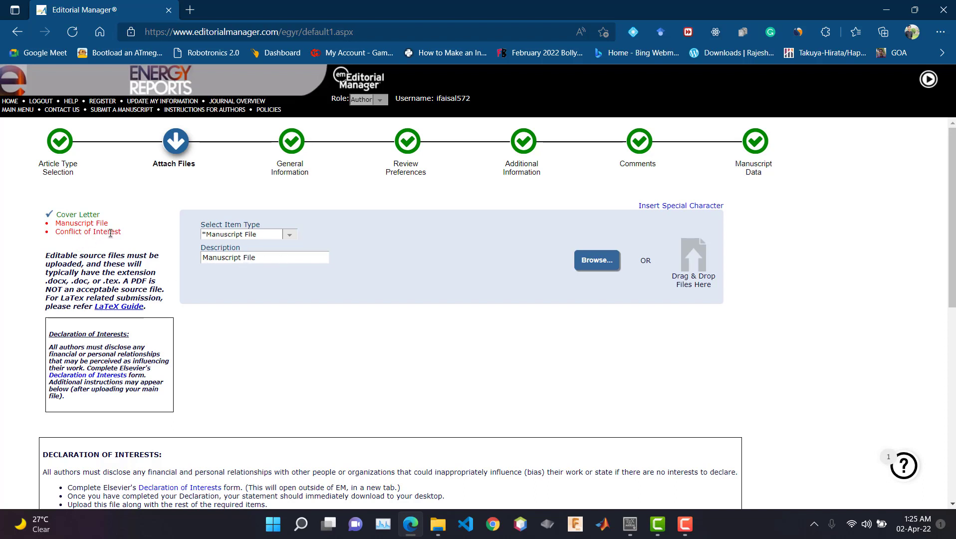
Upload Coldocx.docx from Downloads with Conflict of Interest as its item type.
{"action": "left_click_drag", "start_coordinate": [120, 233], "coordinate": [60, 233]}
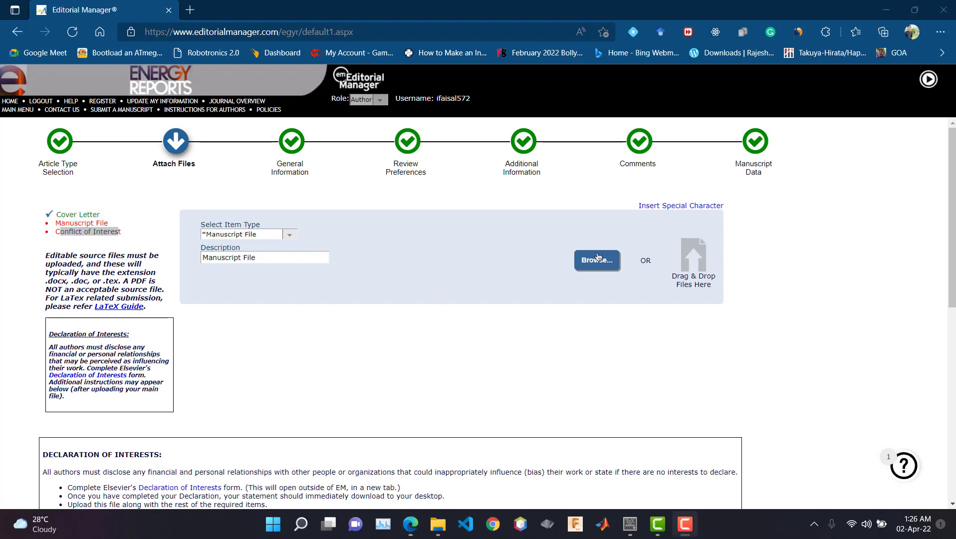
{"action": "left_click", "coordinate": [264, 236]}
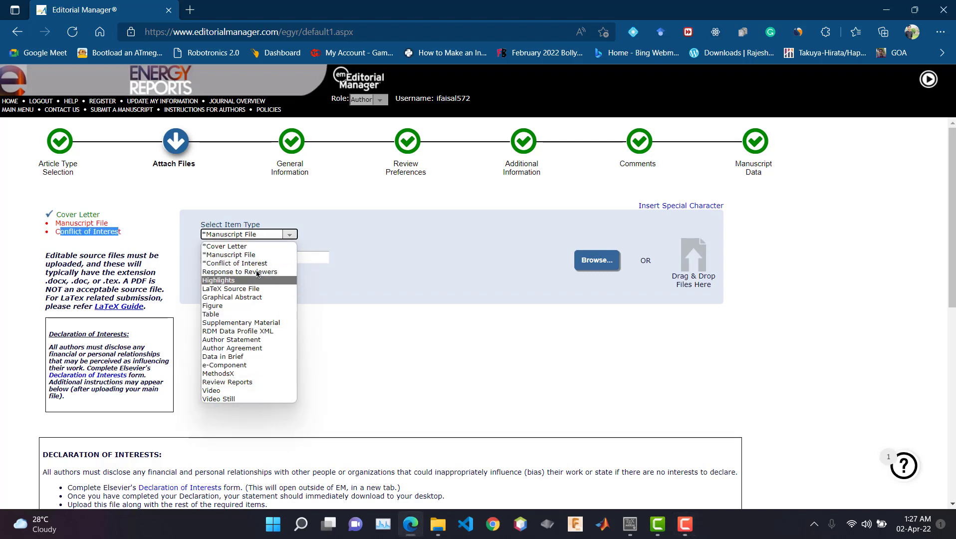
{"action": "left_click", "coordinate": [242, 265]}
{"action": "left_click", "coordinate": [594, 261]}
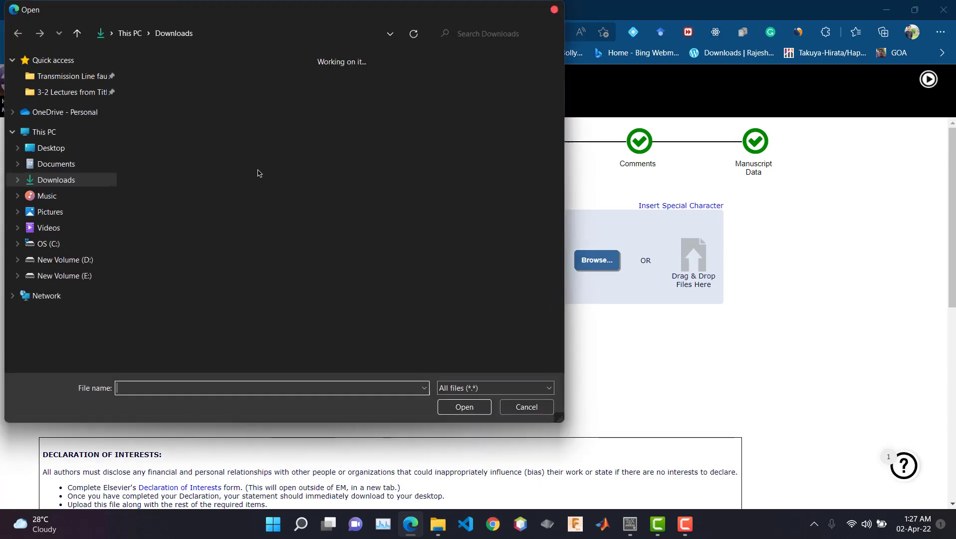
{"action": "left_click", "coordinate": [161, 103]}
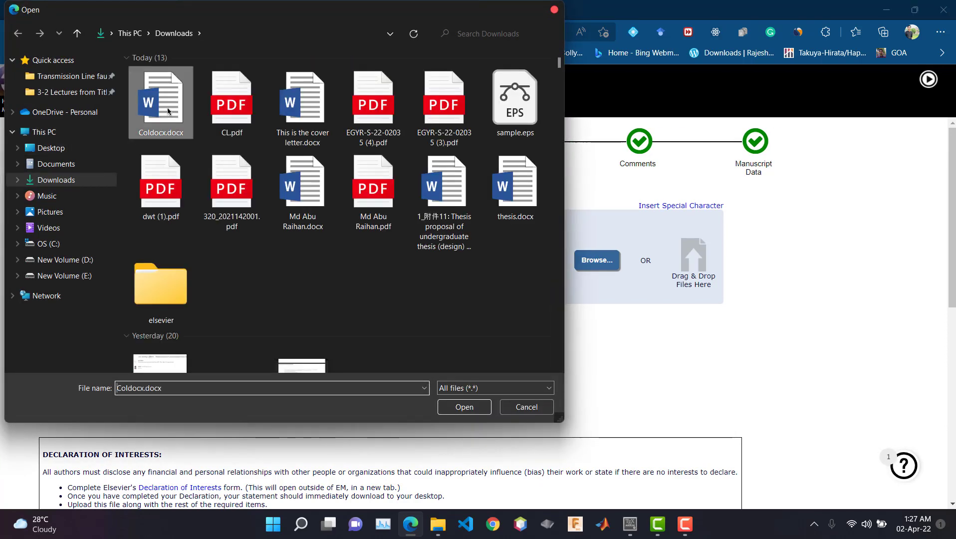
{"action": "left_click", "coordinate": [464, 407]}
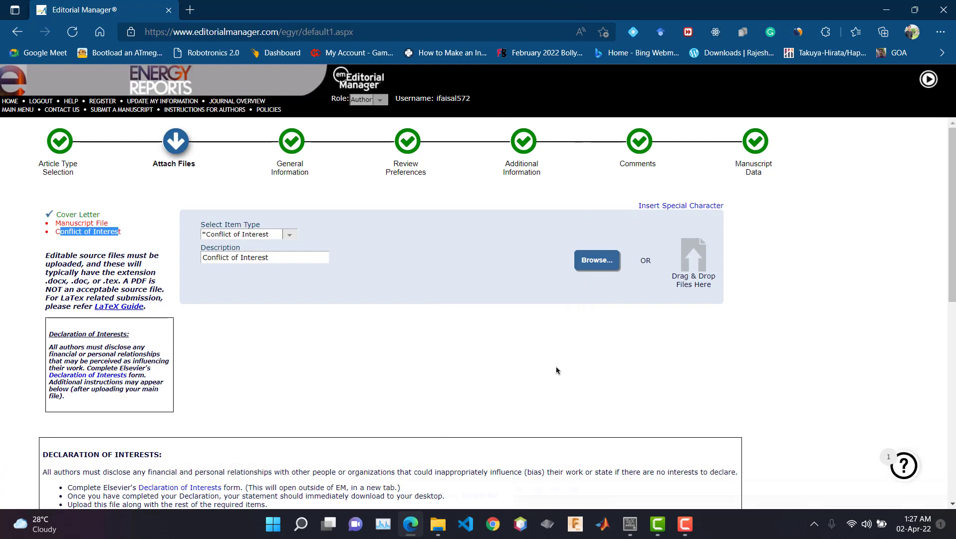
{"action": "scroll", "coordinate": [802, 368], "scroll_direction": "down", "scroll_amount": 10}
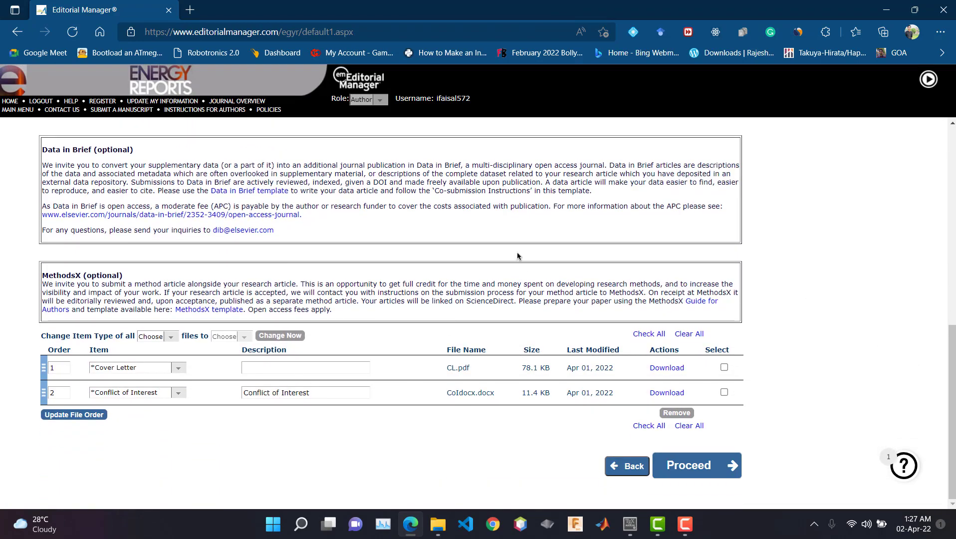
{"action": "scroll", "coordinate": [828, 255], "scroll_direction": "up", "scroll_amount": 10}
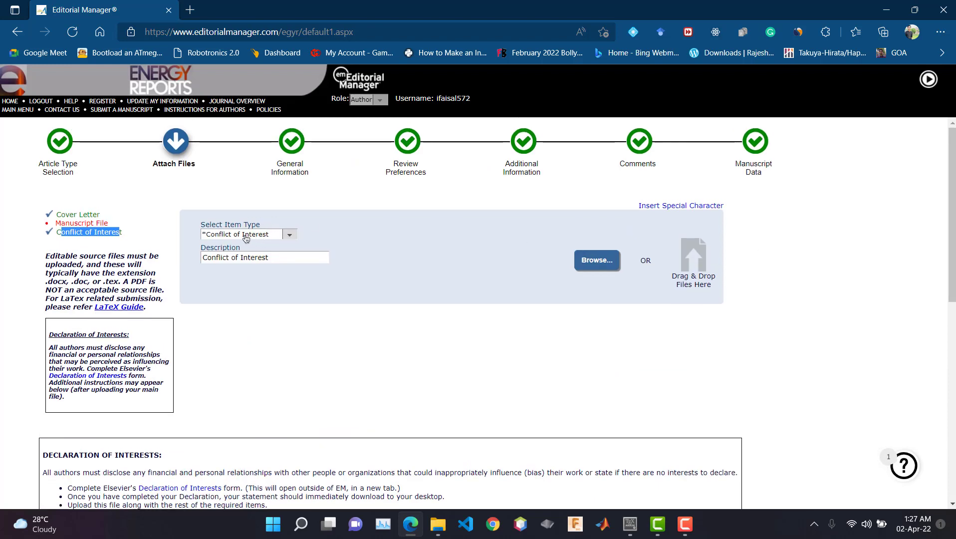
As Manuscript File, upload elsarticle.cls, elsarticle-num.bst, main.bbl, main.tex and references.bib from elsevier.
{"action": "left_click", "coordinate": [263, 235]}
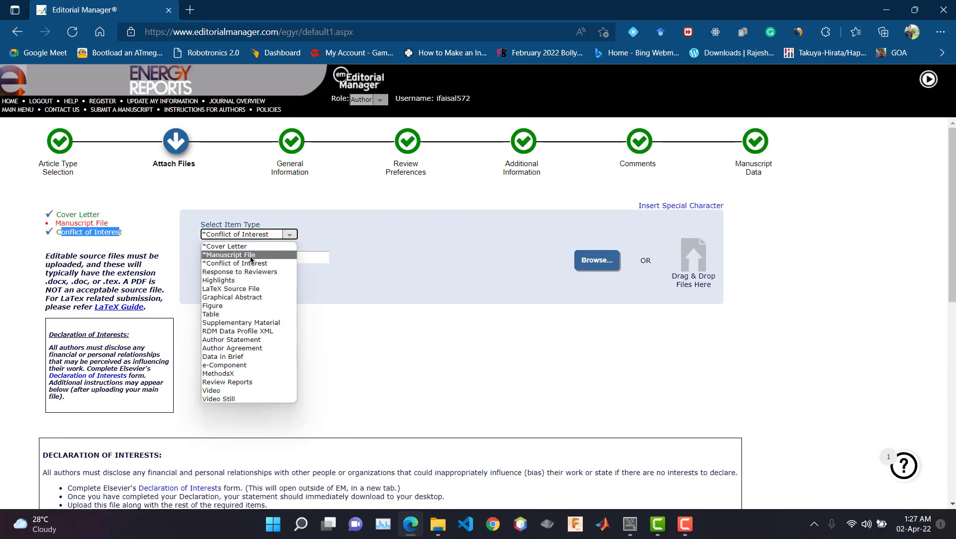
{"action": "left_click", "coordinate": [252, 256]}
{"action": "left_click", "coordinate": [598, 260]}
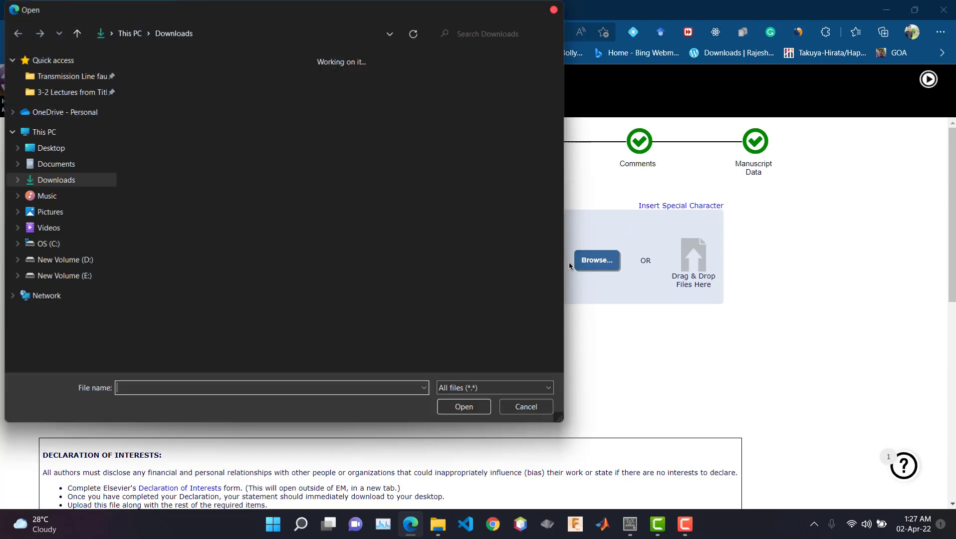
{"action": "double_click", "coordinate": [160, 282]}
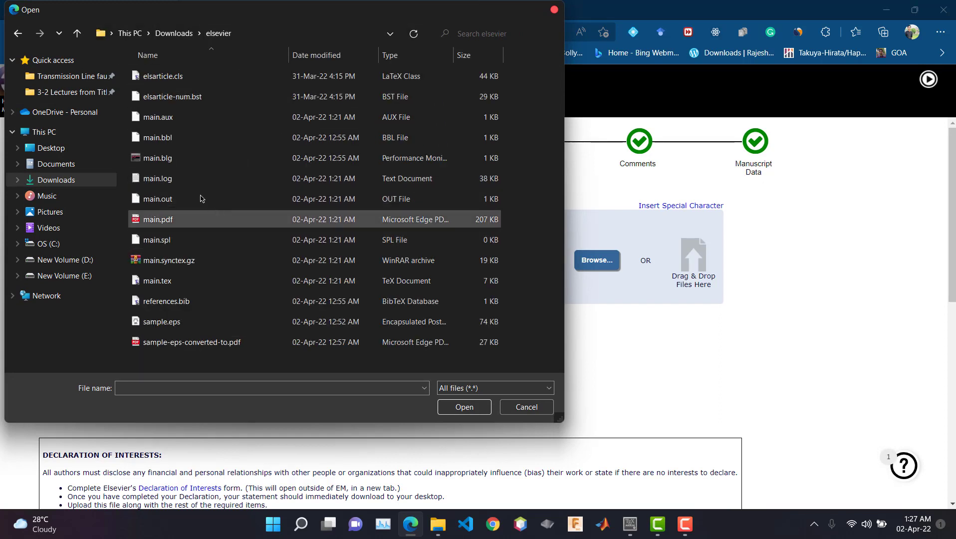
{"action": "left_click", "coordinate": [192, 81]}
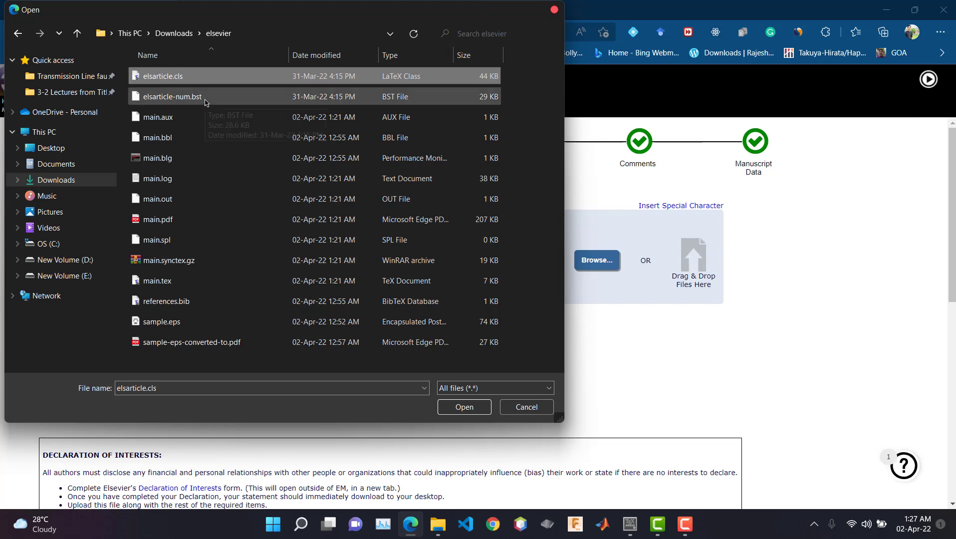
{"action": "left_click", "coordinate": [200, 100], "text": "ctrl"}
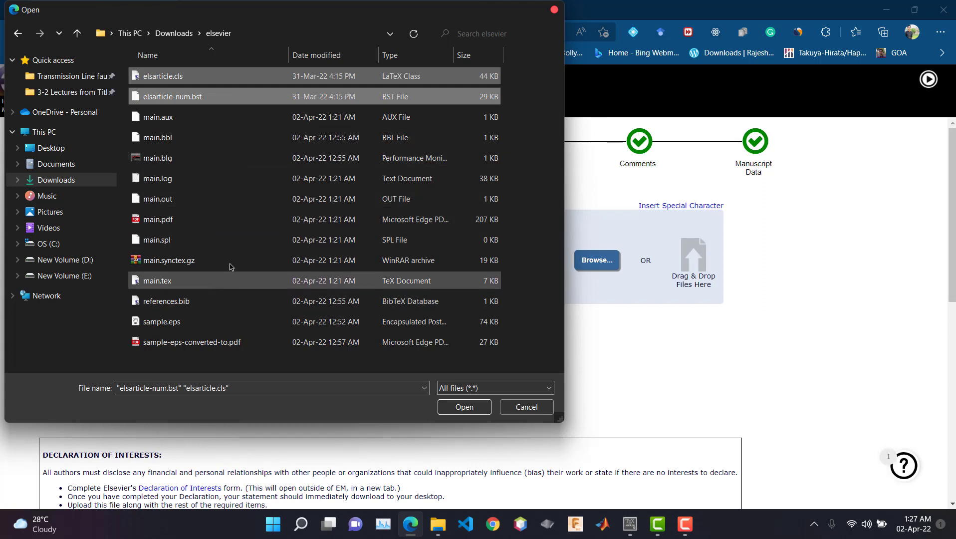
{"action": "left_click", "coordinate": [184, 139], "text": "ctrl"}
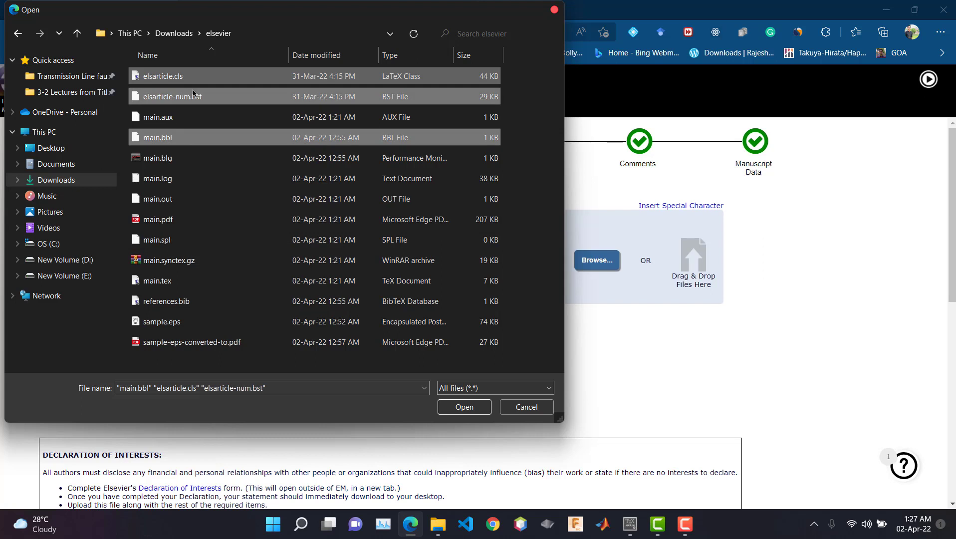
{"action": "left_click", "coordinate": [199, 287], "text": "ctrl"}
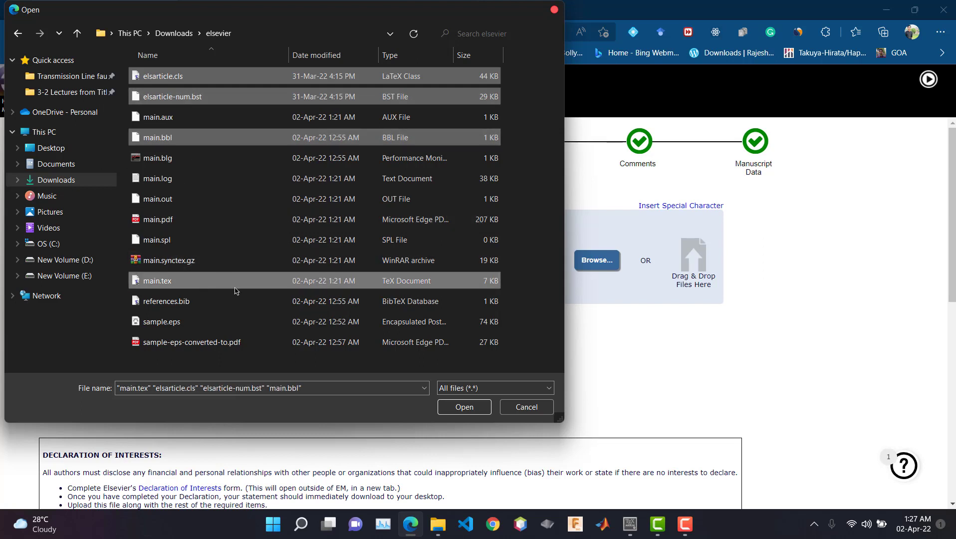
{"action": "left_click", "coordinate": [222, 307], "text": "ctrl"}
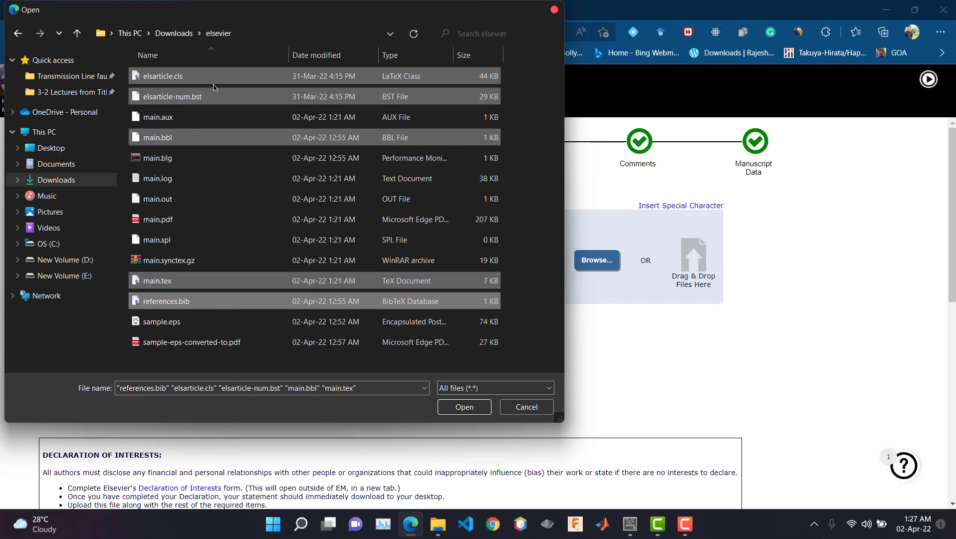
{"action": "left_click", "coordinate": [449, 409]}
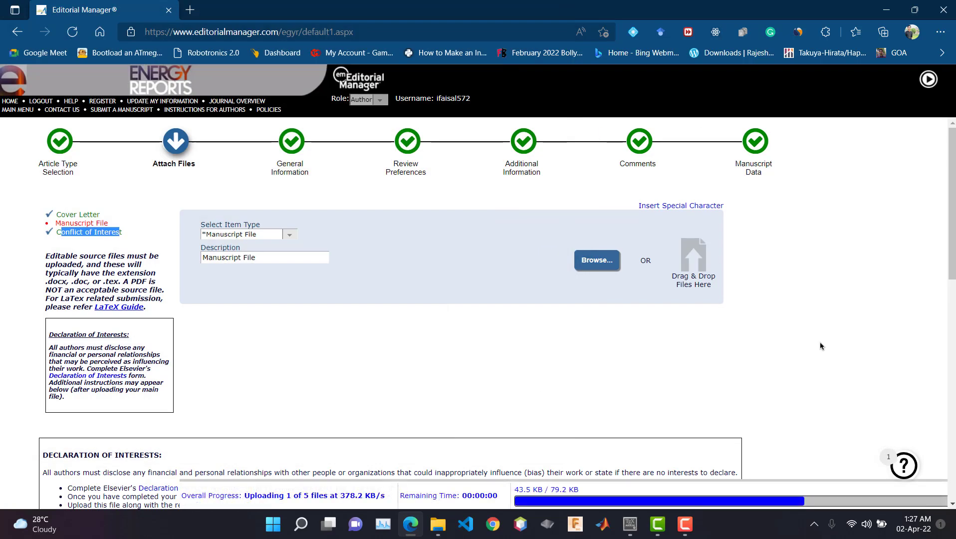
{"action": "scroll", "coordinate": [840, 376], "scroll_direction": "down", "scroll_amount": 10}
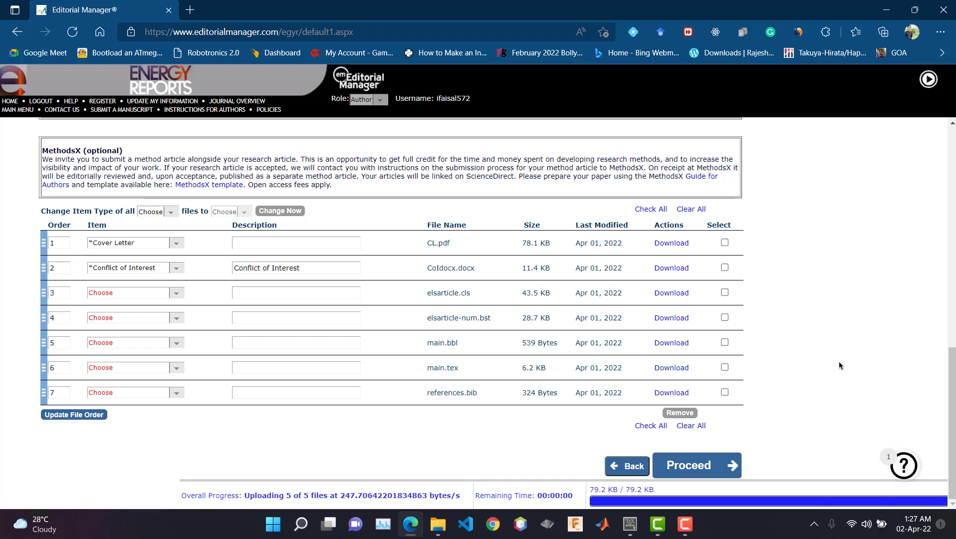
Set elsarticle.cls, elsarticle-num.bst, main.bbl, main.tex and references.bib each to Manuscript File.
{"action": "left_click", "coordinate": [142, 295]}
{"action": "left_click", "coordinate": [136, 323]}
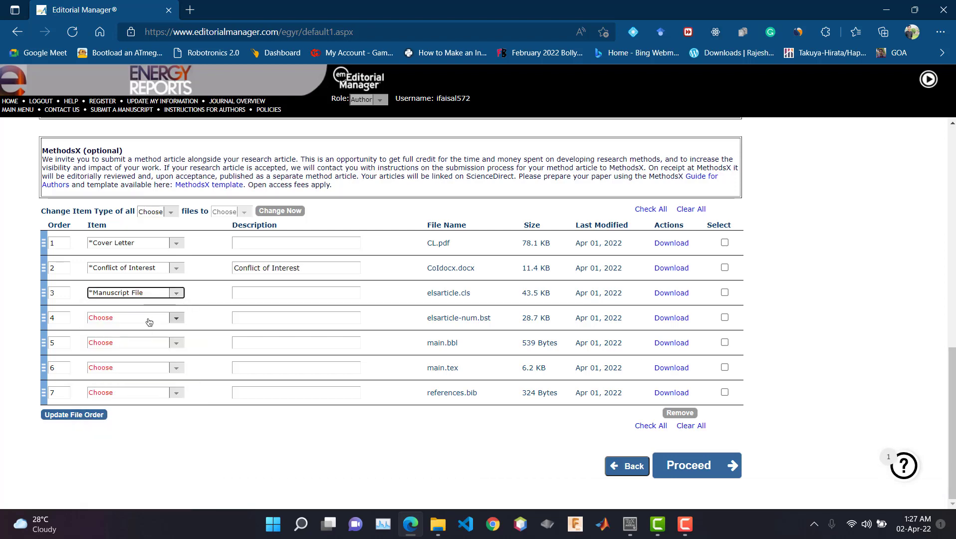
{"action": "left_click", "coordinate": [135, 318]}
{"action": "left_click", "coordinate": [136, 348]}
{"action": "left_click", "coordinate": [126, 342]}
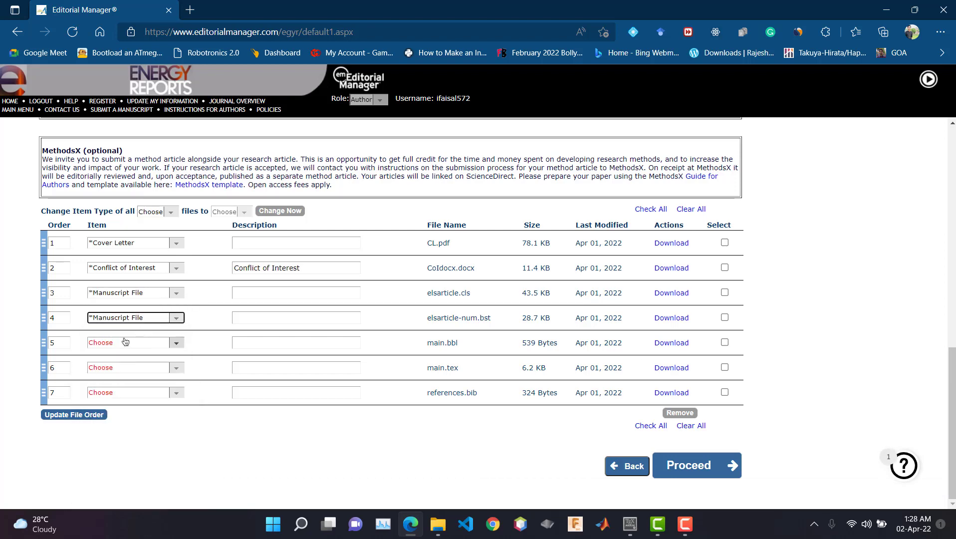
{"action": "left_click", "coordinate": [132, 186]}
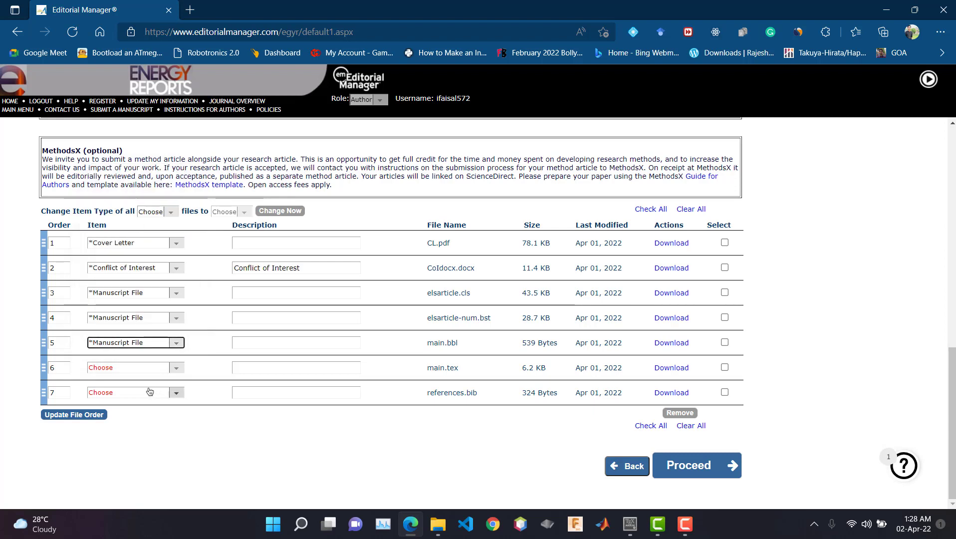
{"action": "left_click", "coordinate": [139, 367]}
{"action": "left_click", "coordinate": [134, 210]}
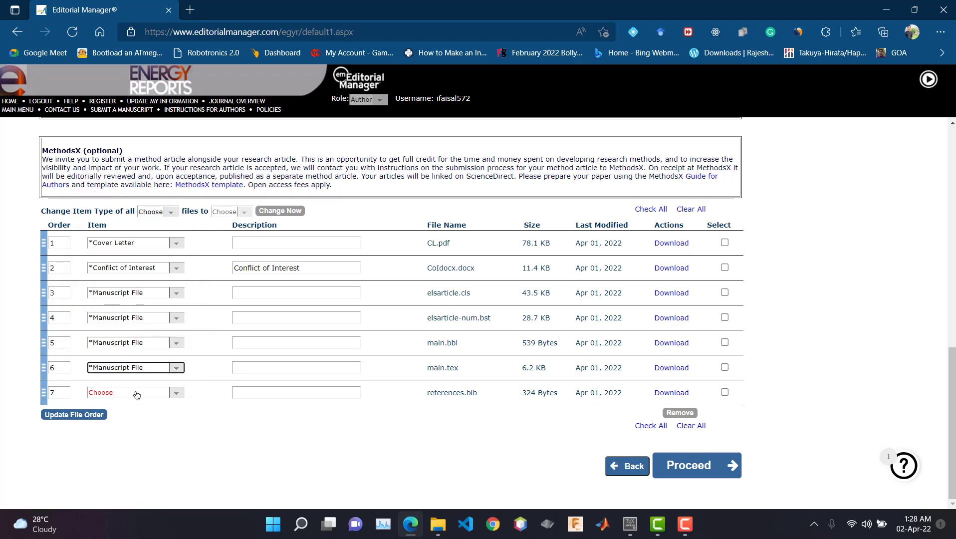
{"action": "left_click", "coordinate": [132, 393]}
{"action": "left_click", "coordinate": [131, 235]}
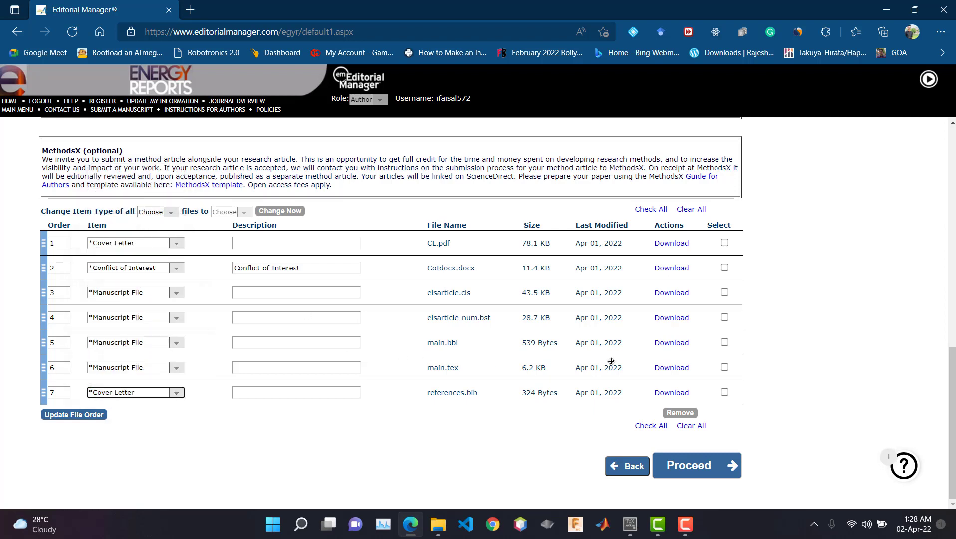
{"action": "left_click", "coordinate": [147, 393]}
{"action": "left_click", "coordinate": [142, 237]}
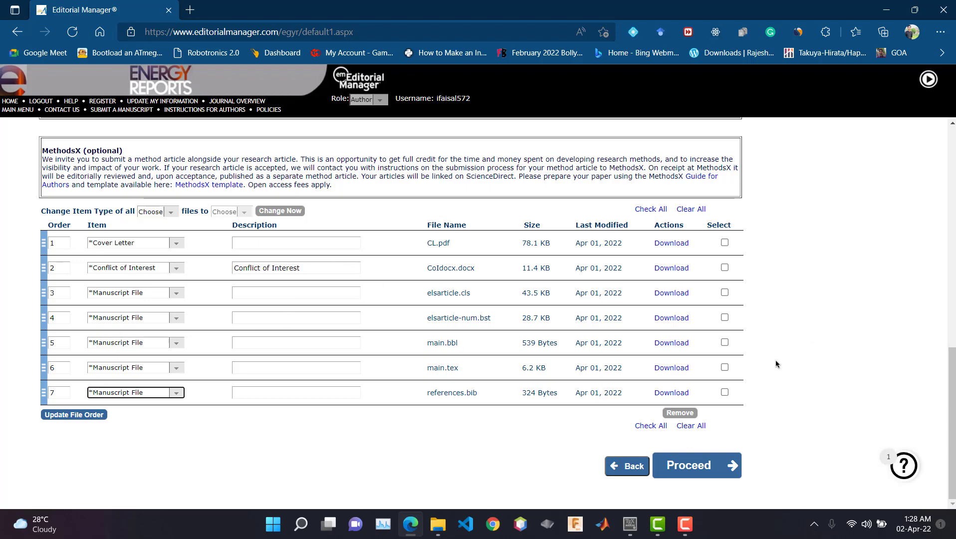
Set the Select Item Type for the next upload to Figure.
{"action": "scroll", "coordinate": [771, 358], "scroll_direction": "up", "scroll_amount": 10}
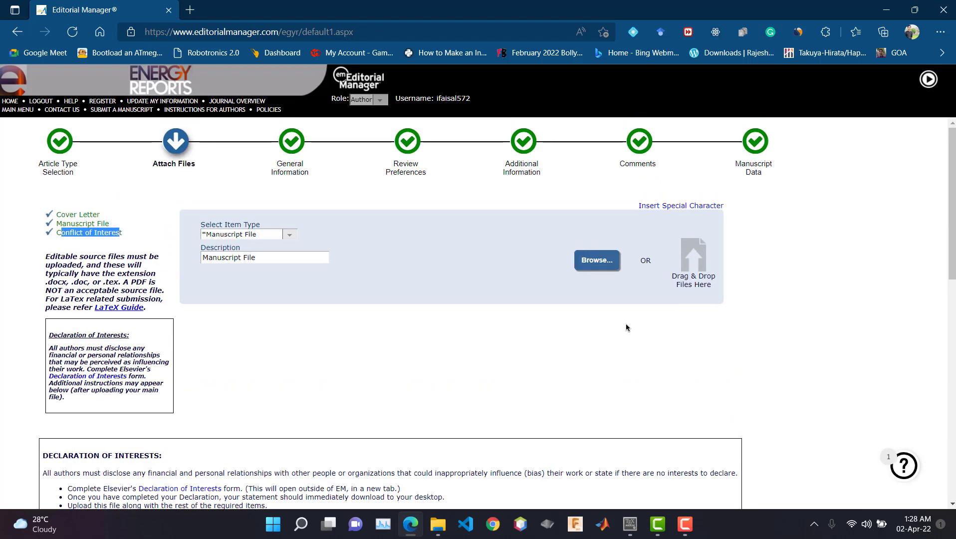
{"action": "left_click", "coordinate": [247, 235]}
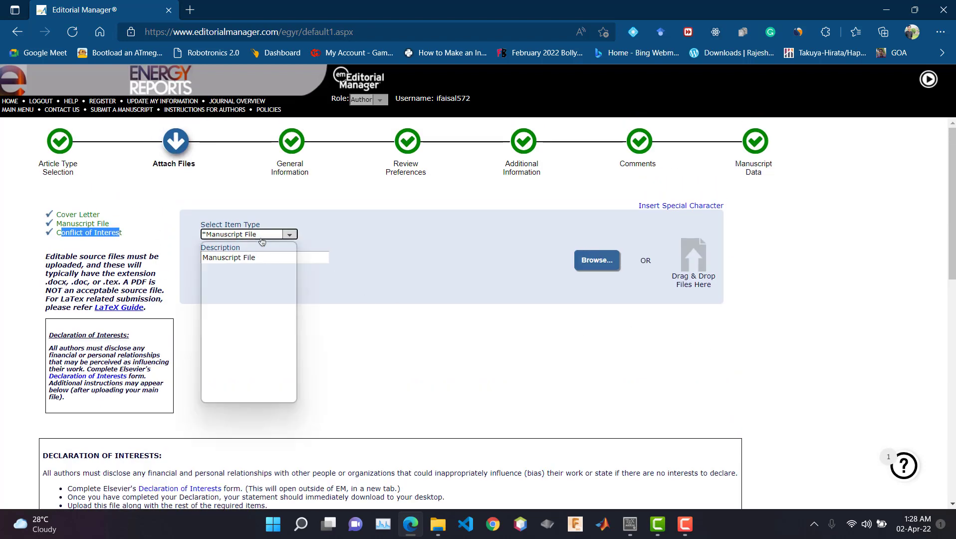
{"action": "left_click", "coordinate": [229, 305]}
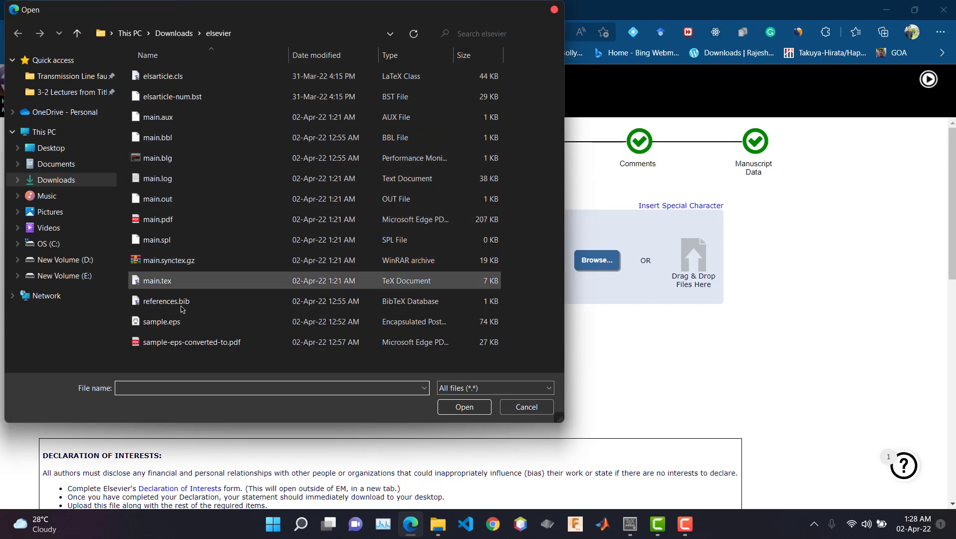
Upload sample.eps from the elsevier folder as a Figure and check it in the file table.
{"action": "left_click", "coordinate": [170, 327]}
{"action": "left_click", "coordinate": [440, 405]}
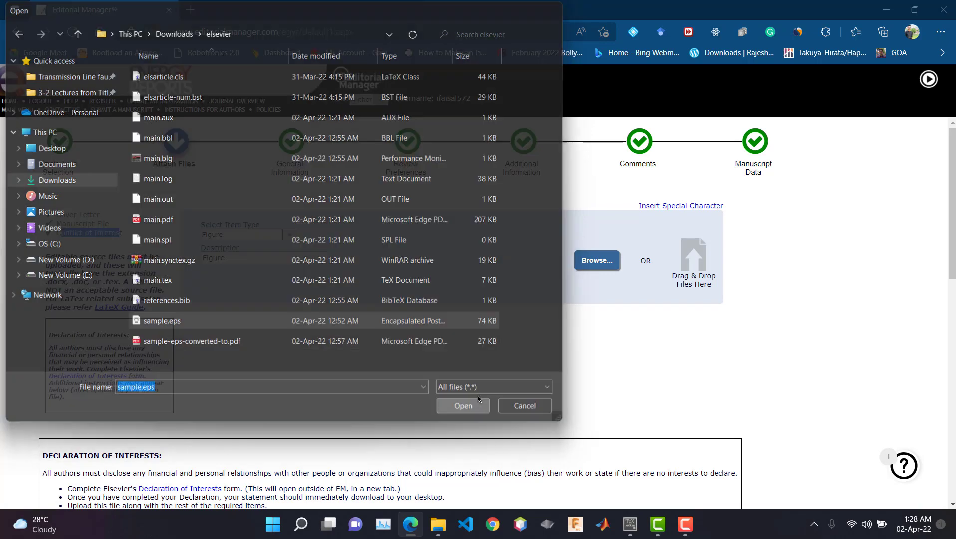
{"action": "scroll", "coordinate": [827, 397], "scroll_direction": "down", "scroll_amount": 10}
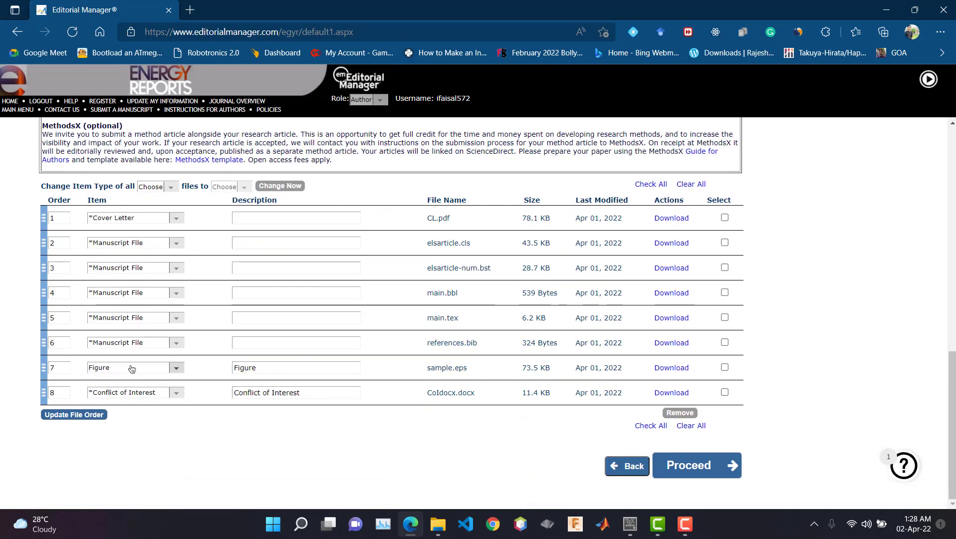
{"action": "scroll", "coordinate": [261, 334], "scroll_direction": "up", "scroll_amount": 1}
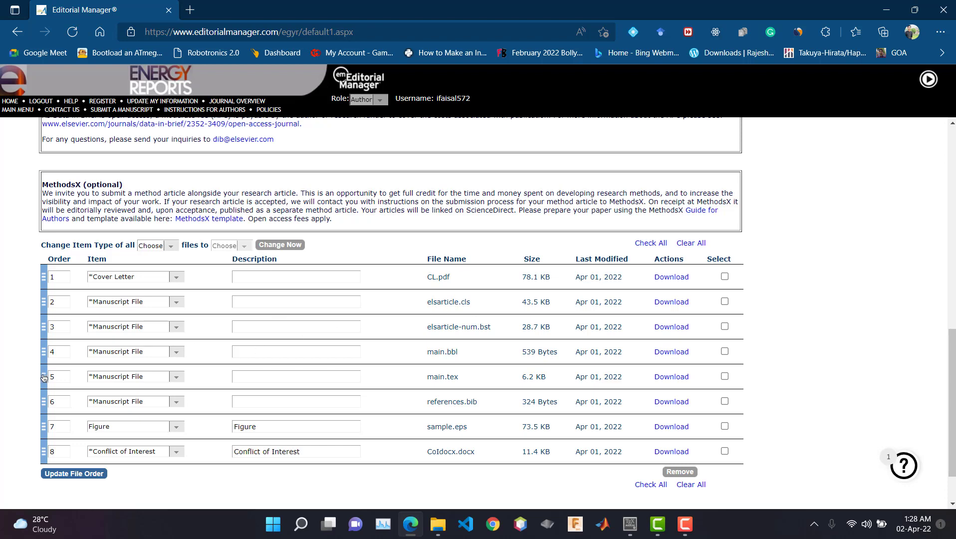
Reorder the files: main.tex third, references.bib fourth, main.bbl above elsarticle-num.bst, then continue.
{"action": "left_click_drag", "start_coordinate": [44, 377], "coordinate": [48, 314]}
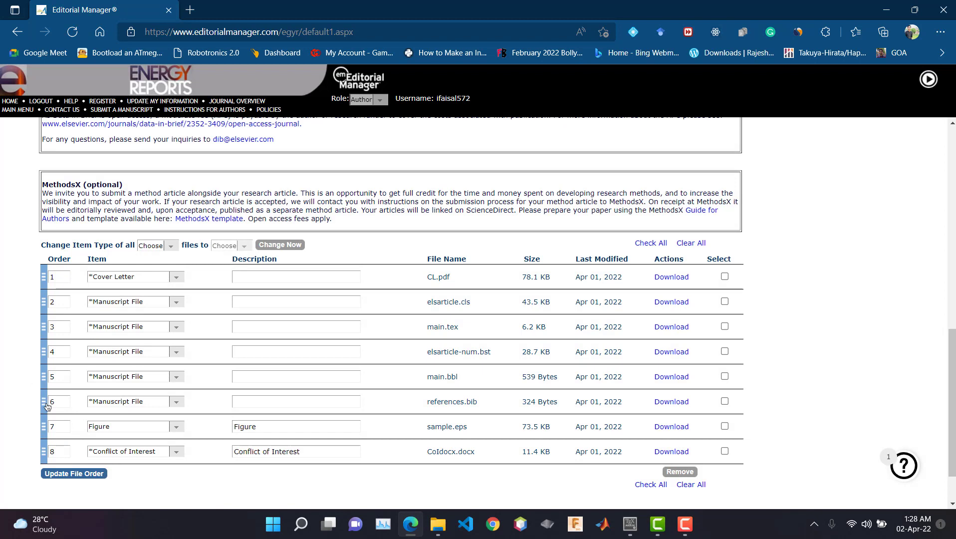
{"action": "left_click_drag", "start_coordinate": [44, 403], "coordinate": [45, 358]}
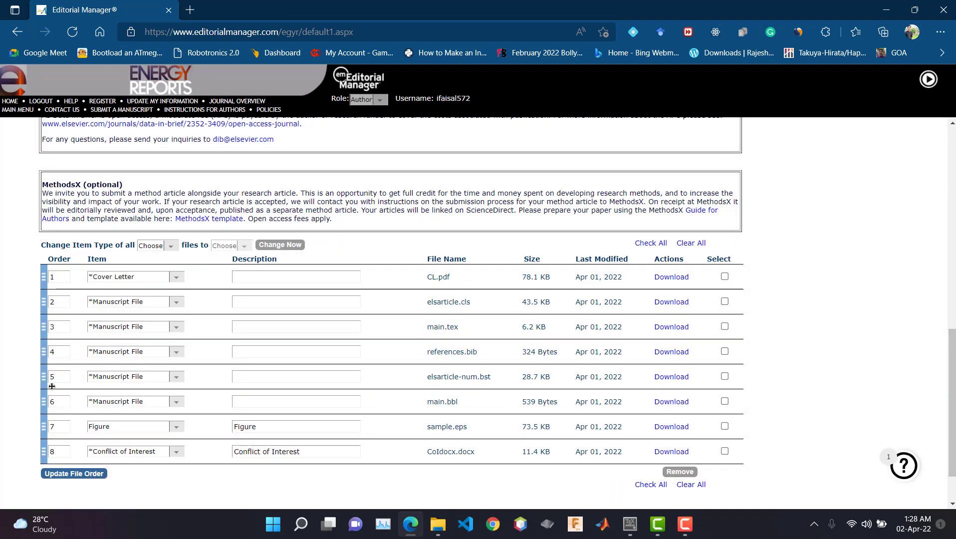
{"action": "left_click_drag", "start_coordinate": [44, 405], "coordinate": [44, 369]}
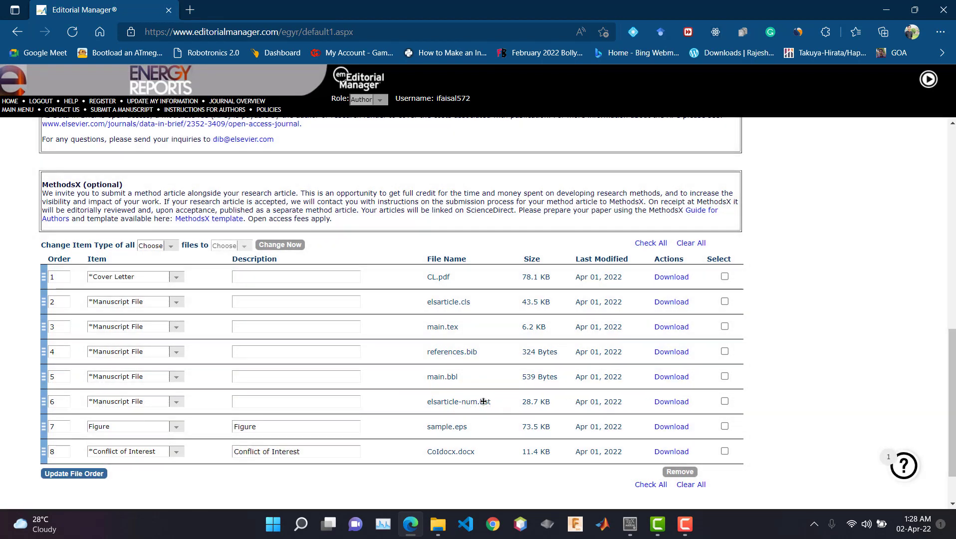
{"action": "scroll", "coordinate": [529, 394], "scroll_direction": "down", "scroll_amount": 1}
{"action": "scroll", "coordinate": [832, 386], "scroll_direction": "up", "scroll_amount": 15}
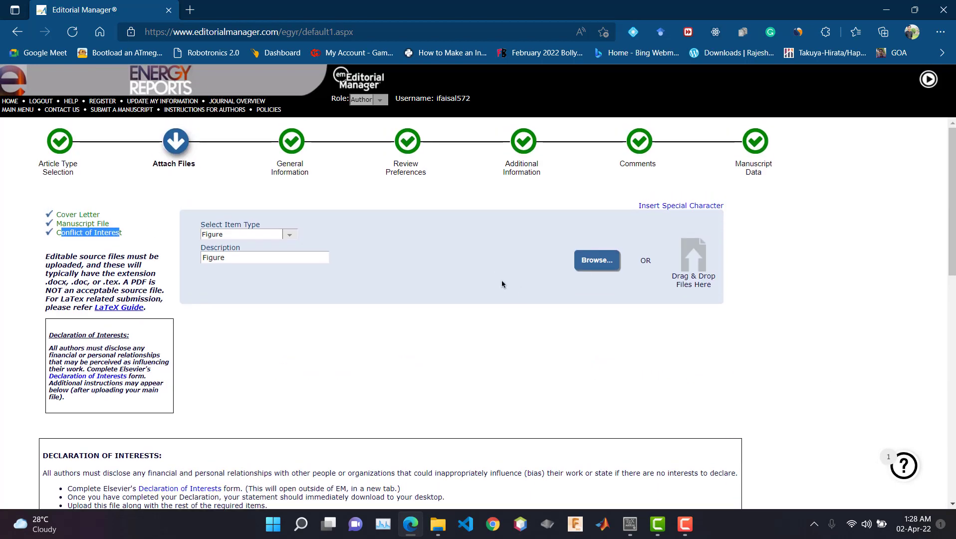
{"action": "scroll", "coordinate": [771, 377], "scroll_direction": "down", "scroll_amount": 15}
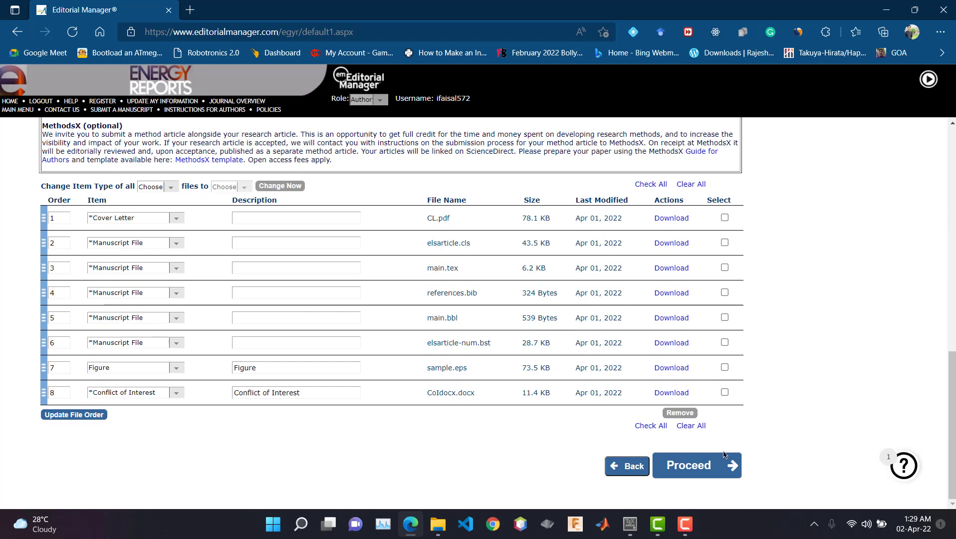
{"action": "left_click", "coordinate": [729, 454]}
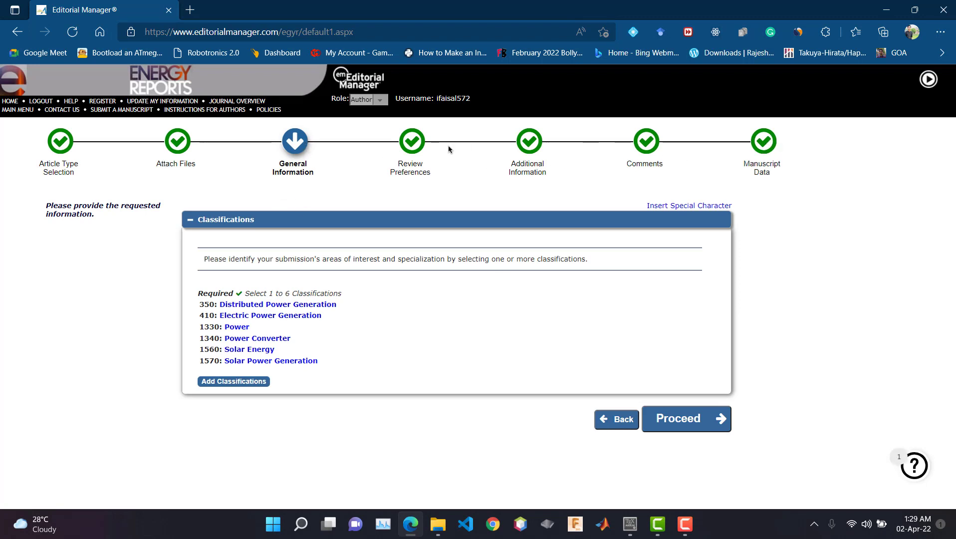
Jump to the Manuscript Data step and build the submission PDF for approval.
{"action": "left_click", "coordinate": [759, 143]}
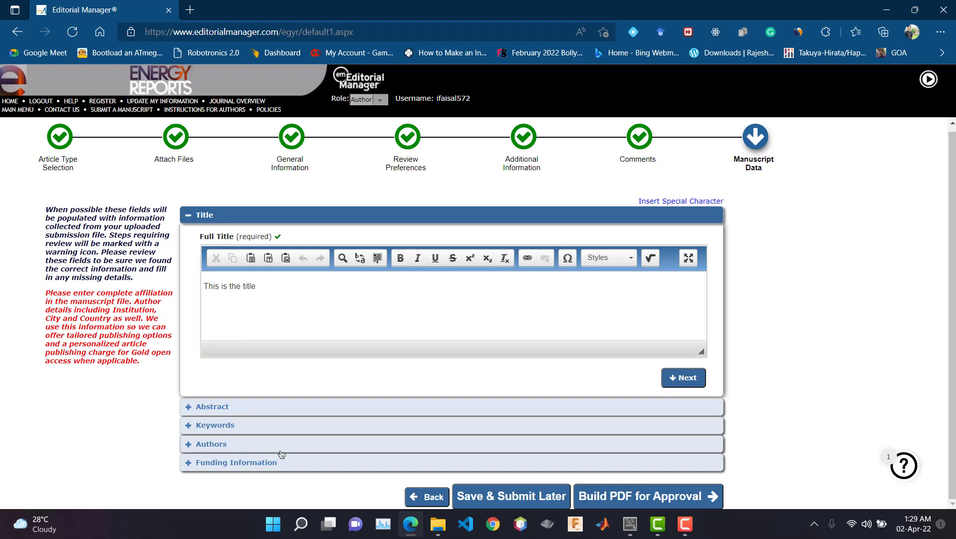
{"action": "left_click", "coordinate": [638, 498]}
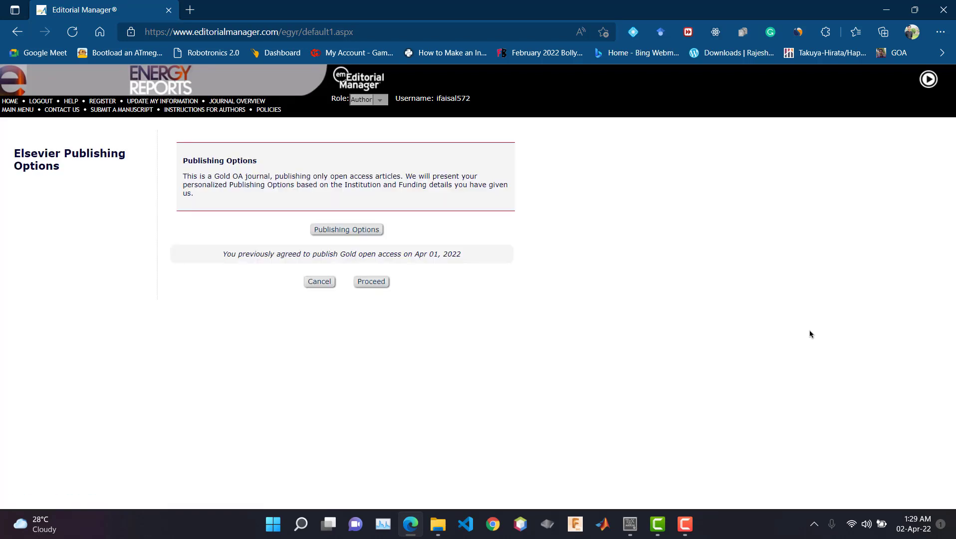
Proceed past the publishing options and scroll down to 'This is the title' marked Needs Approval.
{"action": "left_click", "coordinate": [374, 281]}
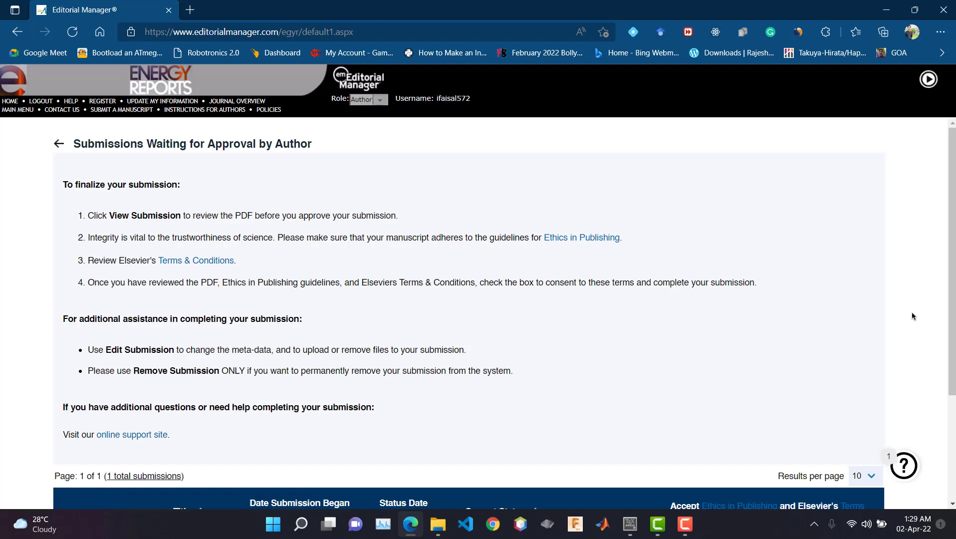
{"action": "scroll", "coordinate": [912, 316], "scroll_direction": "down", "scroll_amount": 3}
{"action": "scroll", "coordinate": [908, 354], "scroll_direction": "down", "scroll_amount": 3}
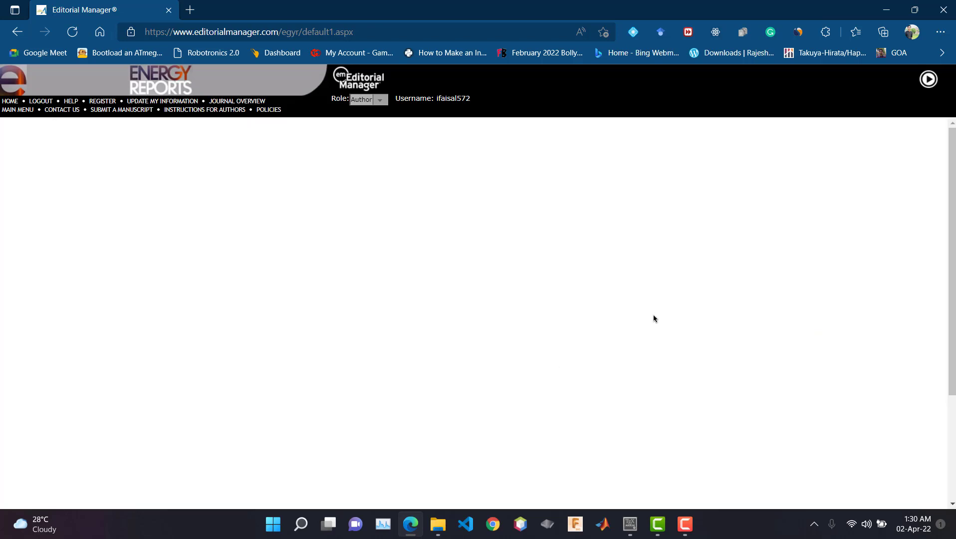
{"action": "scroll", "coordinate": [706, 356], "scroll_direction": "down", "scroll_amount": 3}
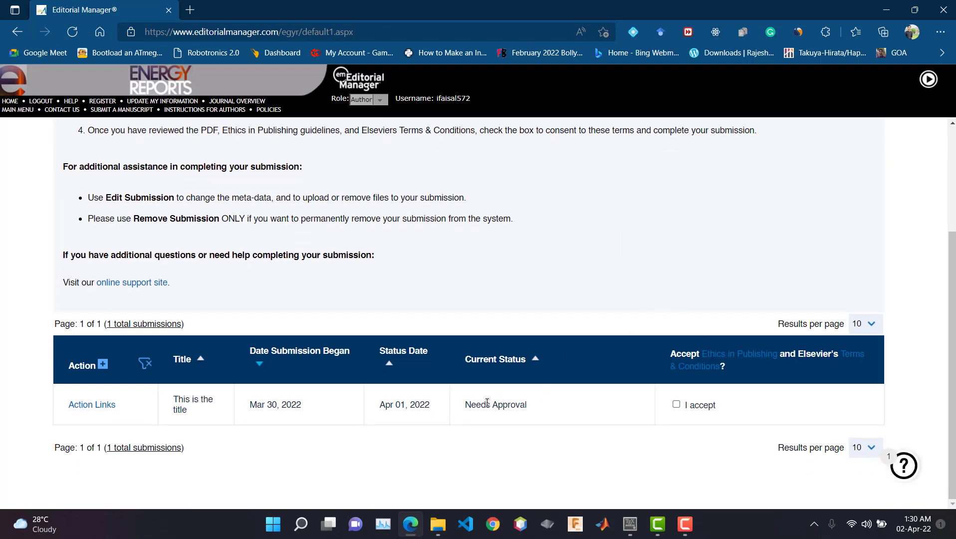
Use View Submission in the row's Action Links to download EGYR-S-22-02035 (5).pdf.
{"action": "left_click_drag", "start_coordinate": [465, 405], "coordinate": [540, 407]}
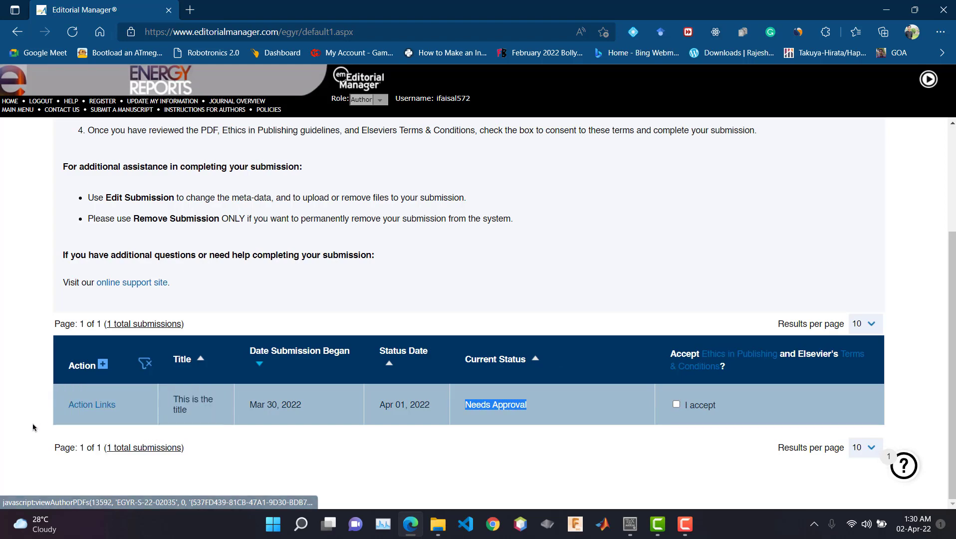
{"action": "mouse_move", "coordinate": [78, 403]}
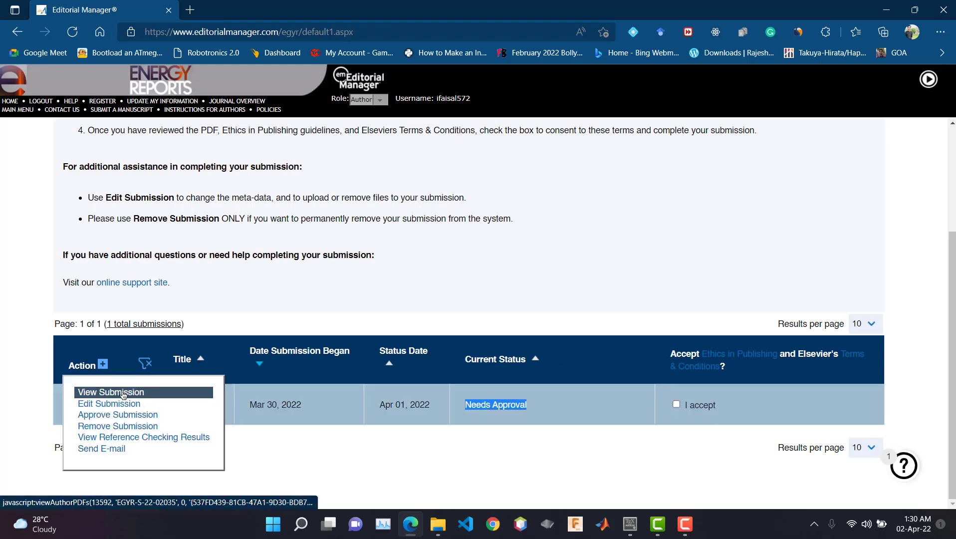
{"action": "left_click", "coordinate": [116, 426]}
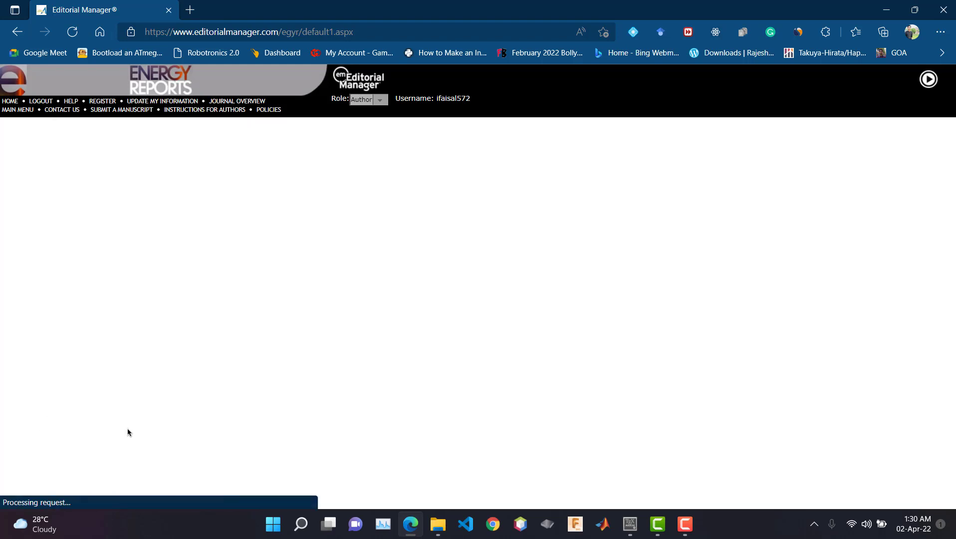
{"action": "scroll", "coordinate": [134, 399], "scroll_direction": "down", "scroll_amount": 3}
{"action": "mouse_move", "coordinate": [85, 404]}
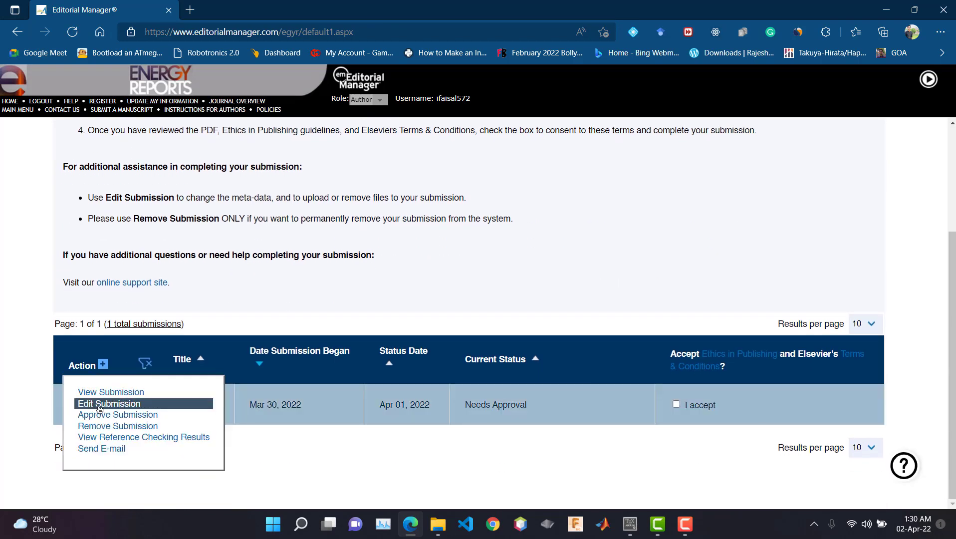
{"action": "left_click", "coordinate": [143, 395]}
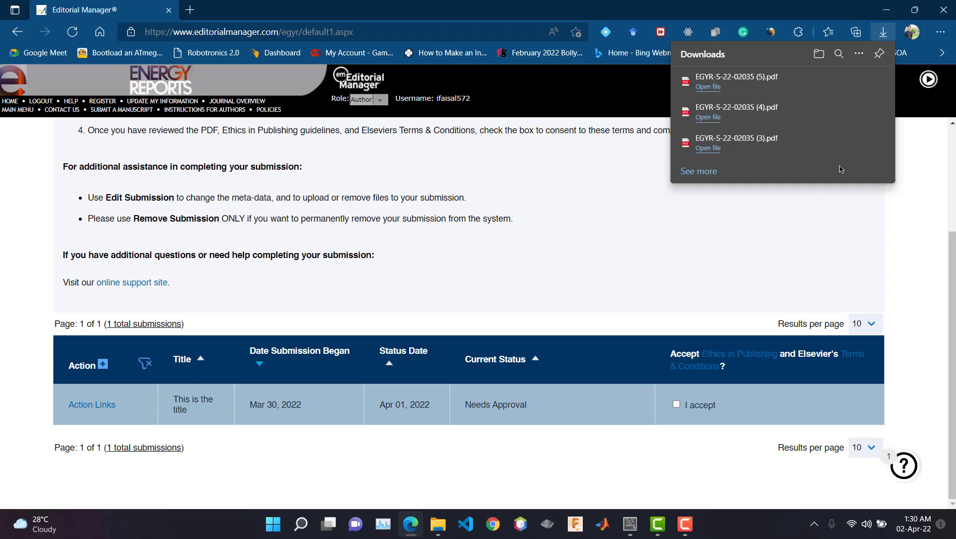
Open the downloaded PDF in Edge and select text on its cover letter page.
{"action": "left_click", "coordinate": [756, 87]}
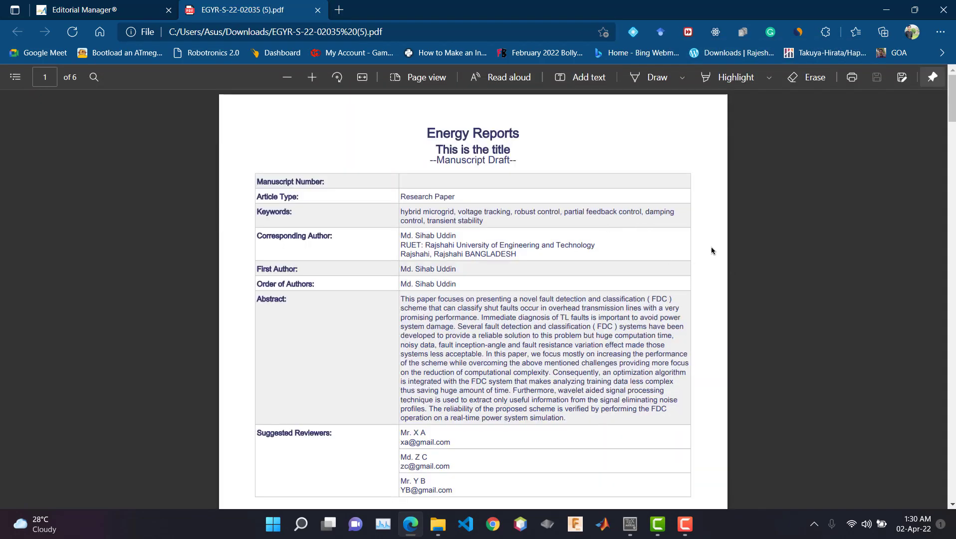
{"action": "scroll", "coordinate": [717, 342], "scroll_direction": "down", "scroll_amount": 10}
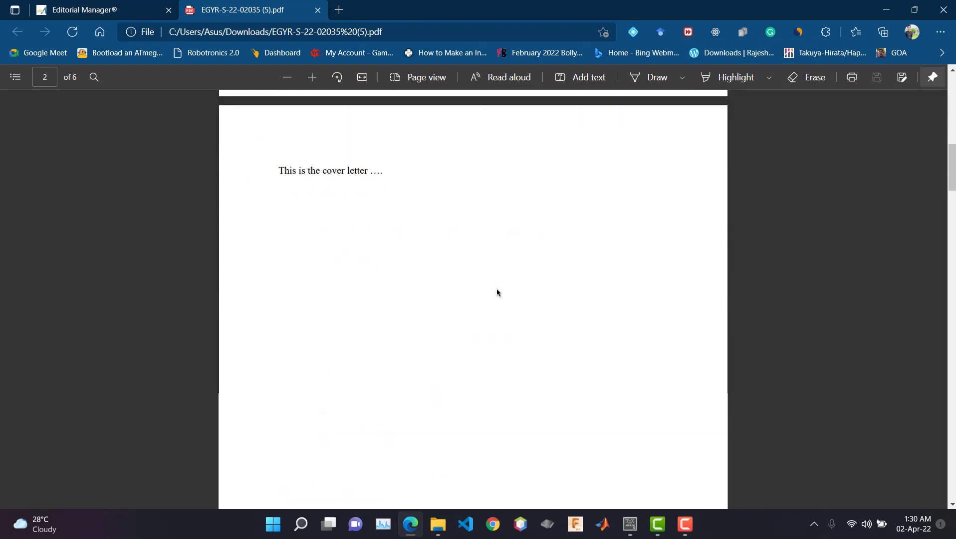
{"action": "left_click_drag", "start_coordinate": [279, 160], "coordinate": [381, 162]}
{"action": "scroll", "coordinate": [608, 297], "scroll_direction": "down", "scroll_amount": 10}
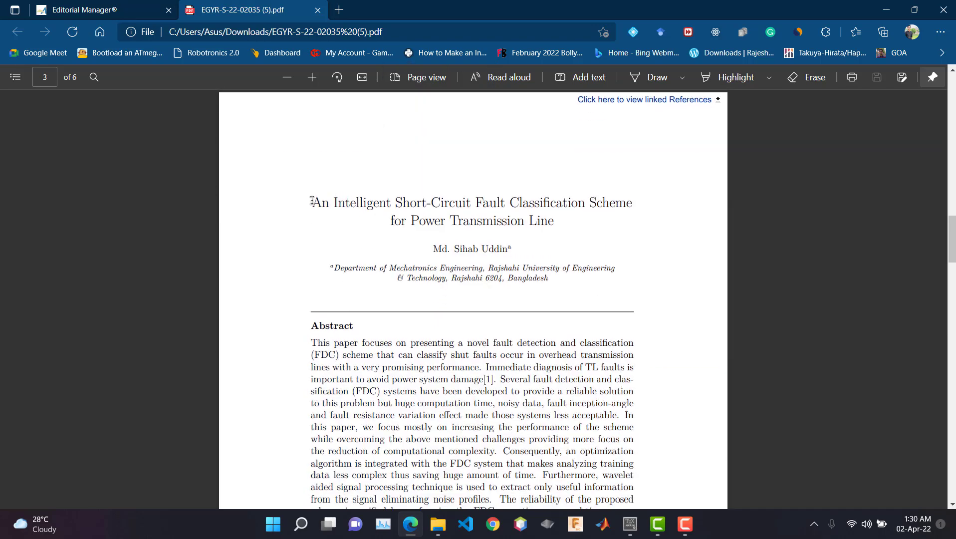
{"action": "left_click_drag", "start_coordinate": [312, 201], "coordinate": [596, 217]}
Page through the rest of the six-page PDF, then return to Editorial Manager's submission list.
{"action": "scroll", "coordinate": [474, 236], "scroll_direction": "down", "scroll_amount": 3}
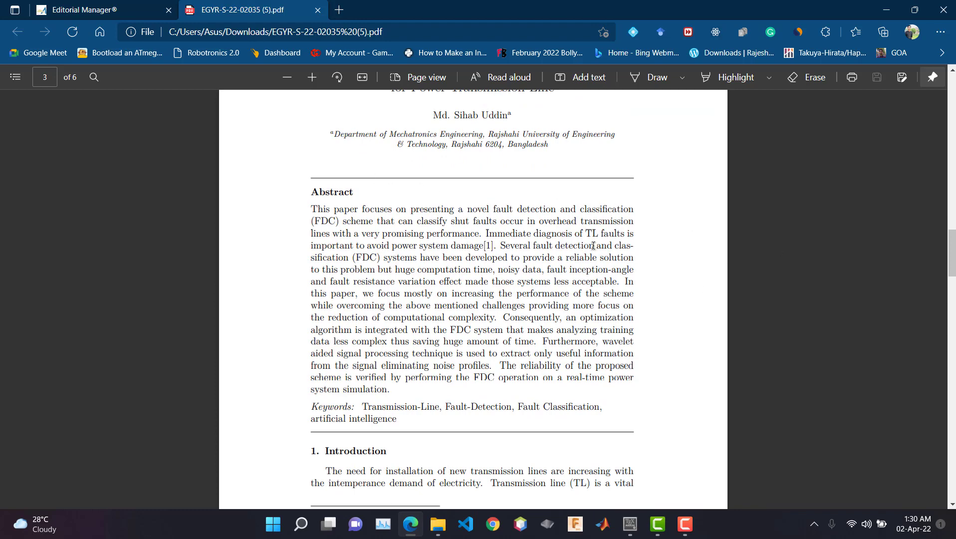
{"action": "scroll", "coordinate": [675, 287], "scroll_direction": "down", "scroll_amount": 6}
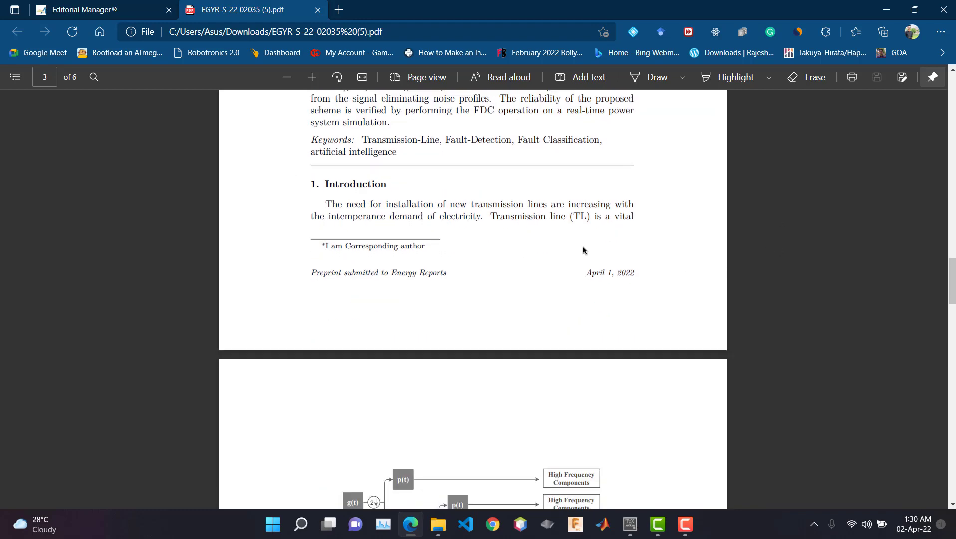
{"action": "scroll", "coordinate": [651, 271], "scroll_direction": "down", "scroll_amount": 7}
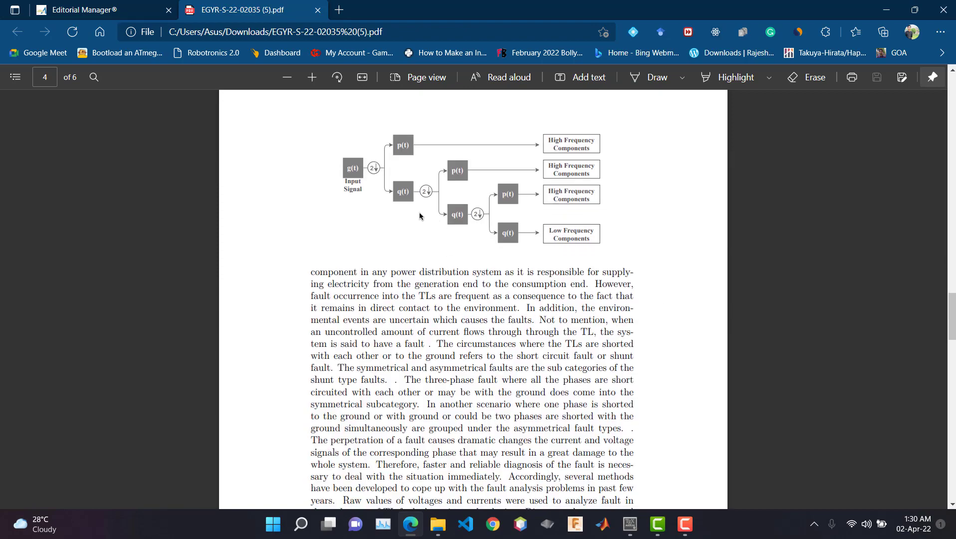
{"action": "scroll", "coordinate": [627, 220], "scroll_direction": "up", "scroll_amount": 1}
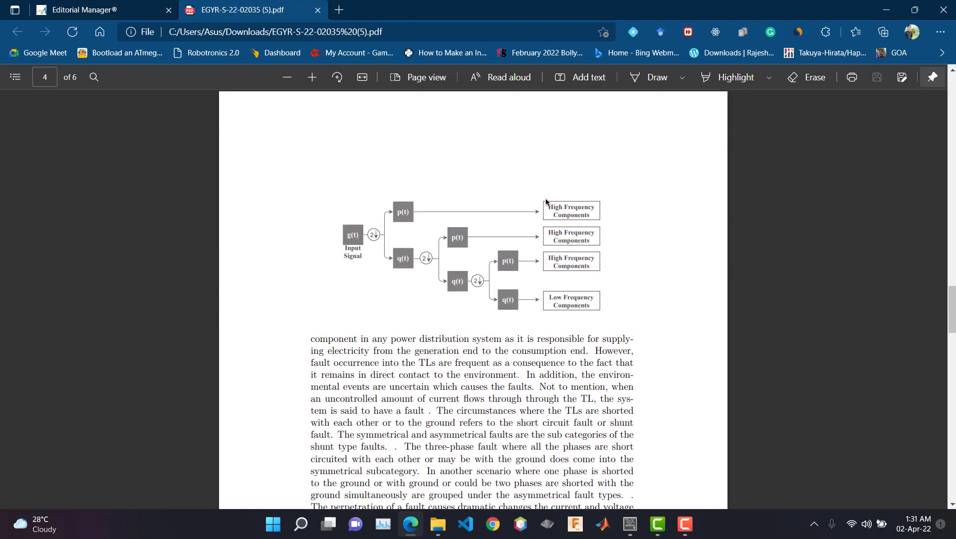
{"action": "scroll", "coordinate": [642, 302], "scroll_direction": "down", "scroll_amount": 16}
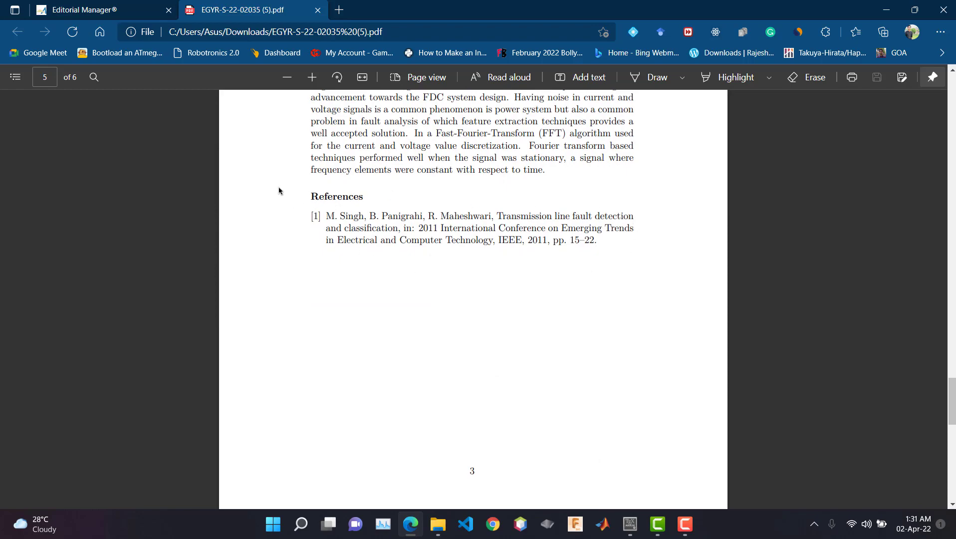
{"action": "scroll", "coordinate": [703, 273], "scroll_direction": "up", "scroll_amount": 20}
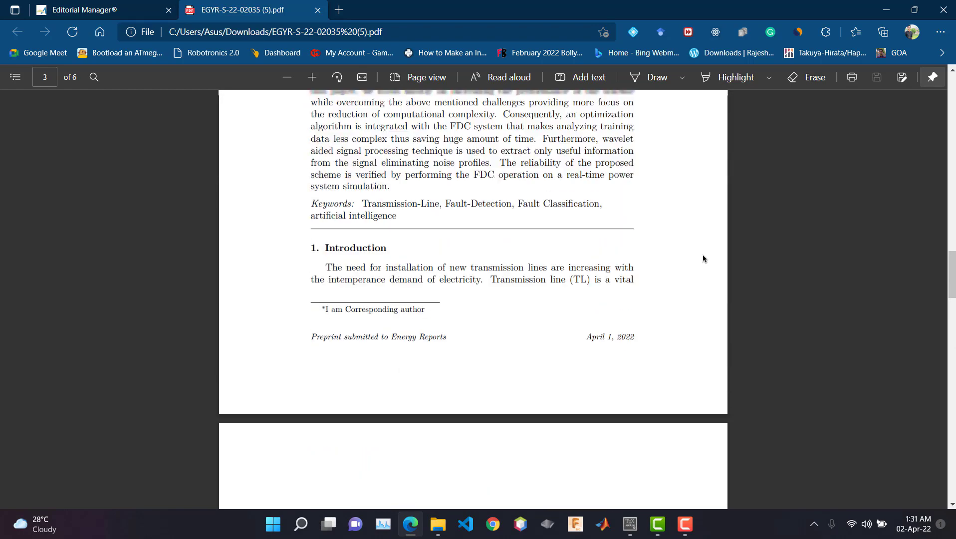
{"action": "scroll", "coordinate": [704, 258], "scroll_direction": "up", "scroll_amount": 20}
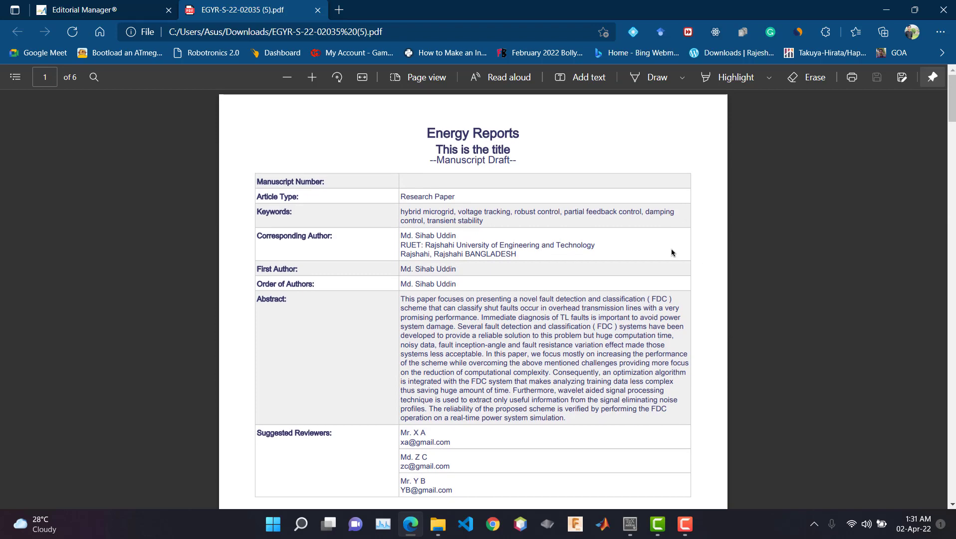
{"action": "left_click", "coordinate": [118, 16]}
{"action": "scroll", "coordinate": [340, 380], "scroll_direction": "down", "scroll_amount": 3}
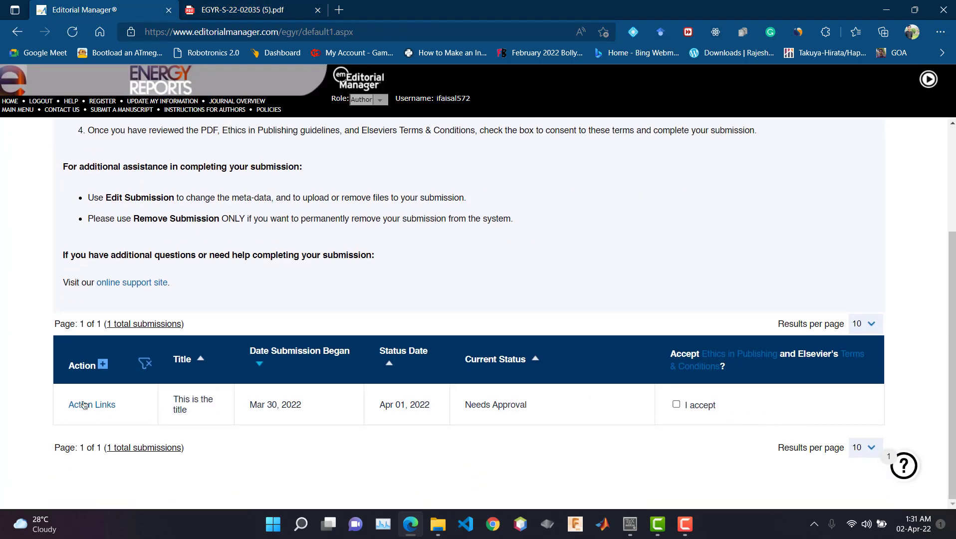
{"action": "left_click", "coordinate": [84, 405]}
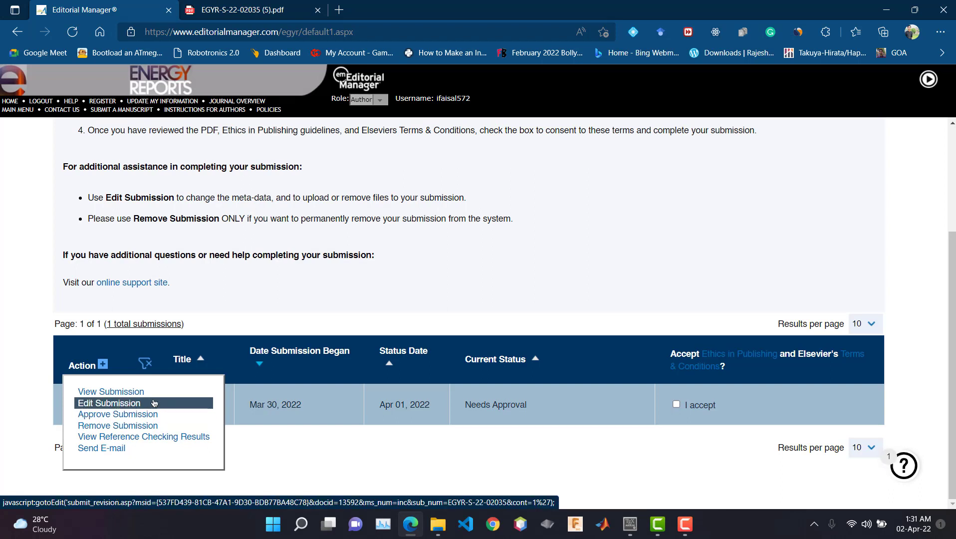
{"action": "left_click", "coordinate": [434, 224]}
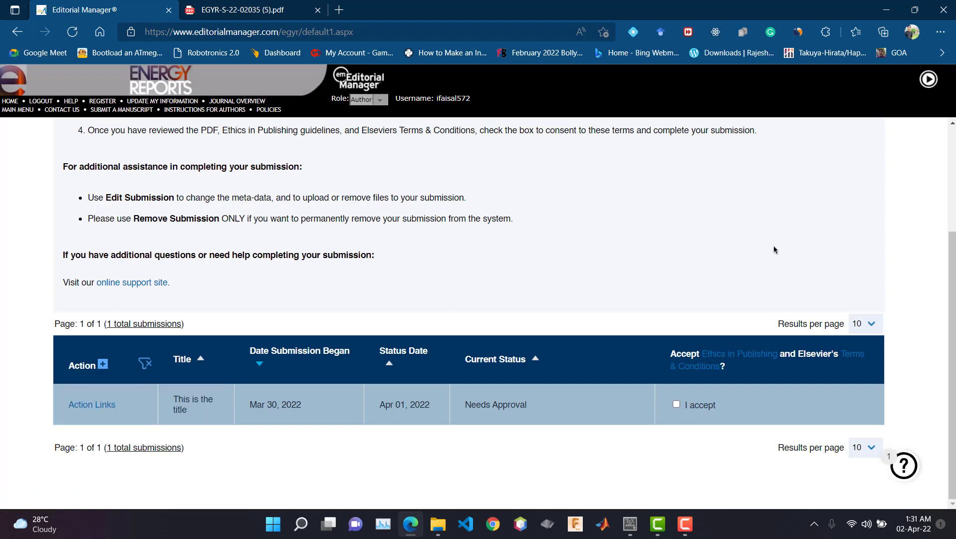
{"action": "scroll", "coordinate": [907, 248], "scroll_direction": "up", "scroll_amount": 3}
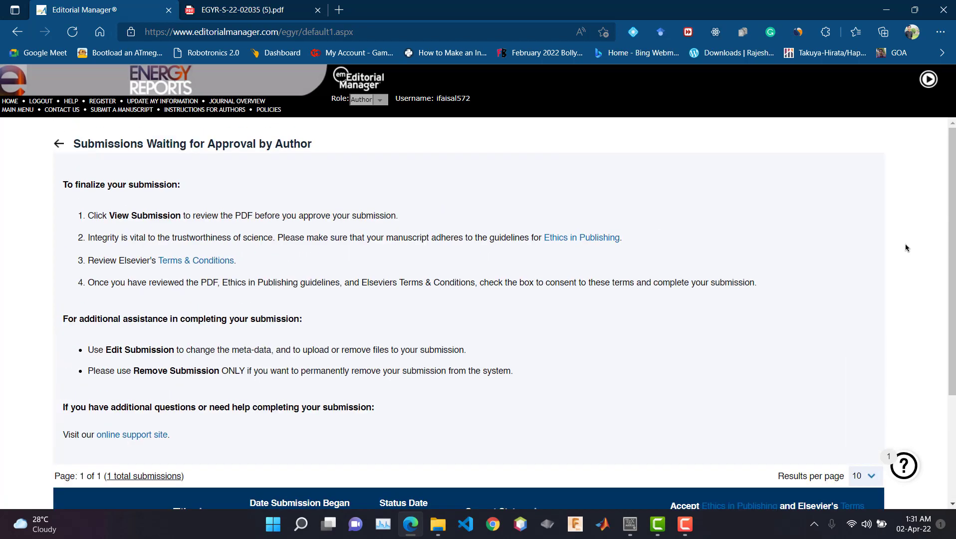